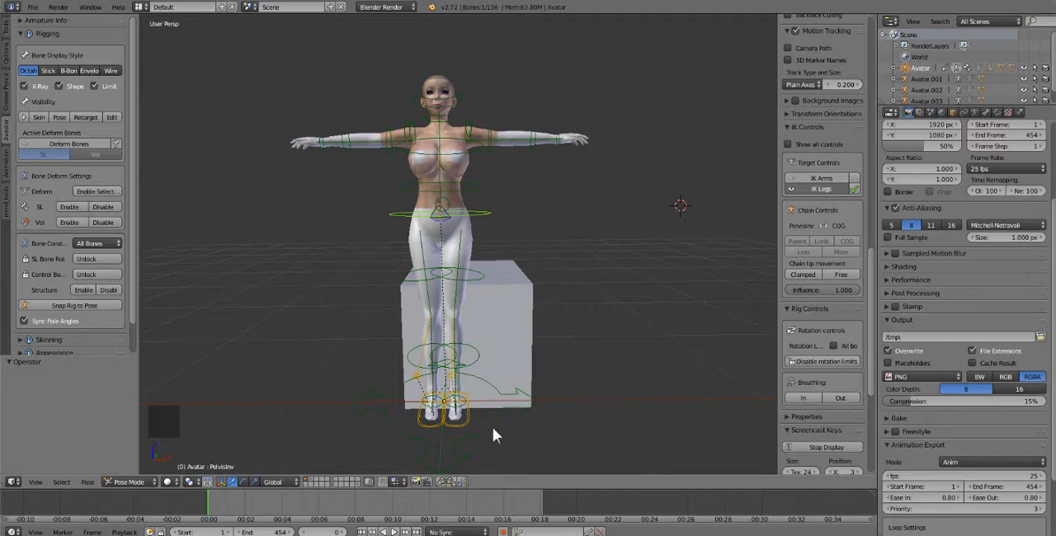
Examine the ball gown on its own layer from several angles, and return to the avatar's layer
{"action": "left_click", "coordinate": [310, 480]}
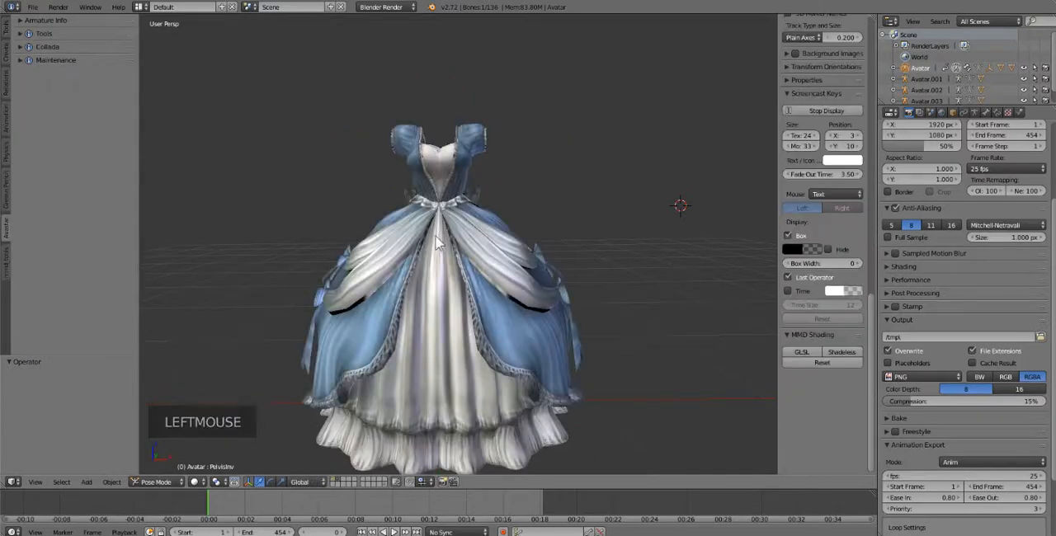
{"action": "middle_click_drag", "start_coordinate": [533, 297], "coordinate": [379, 273]}
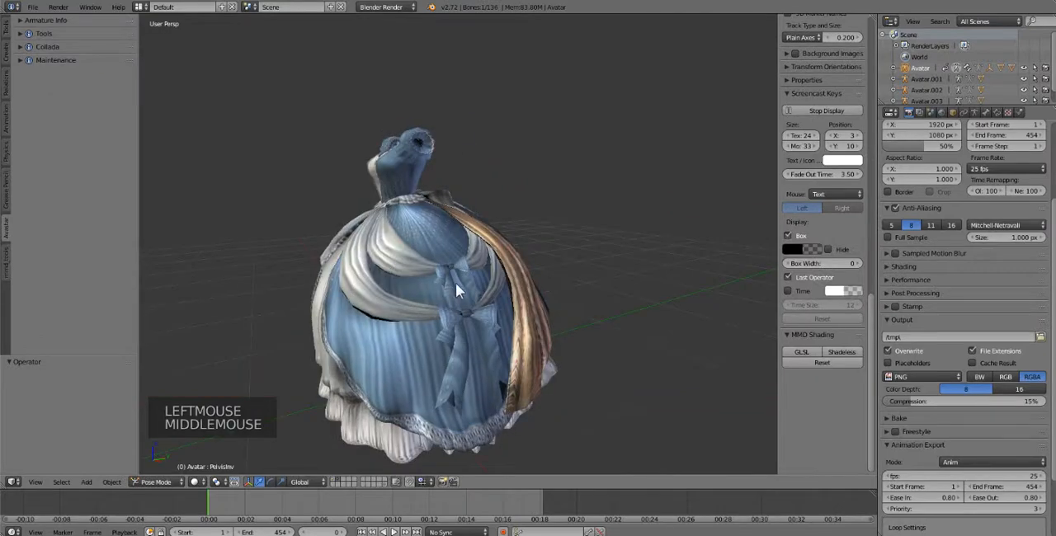
{"action": "middle_click_drag", "start_coordinate": [455, 283], "coordinate": [520, 303]}
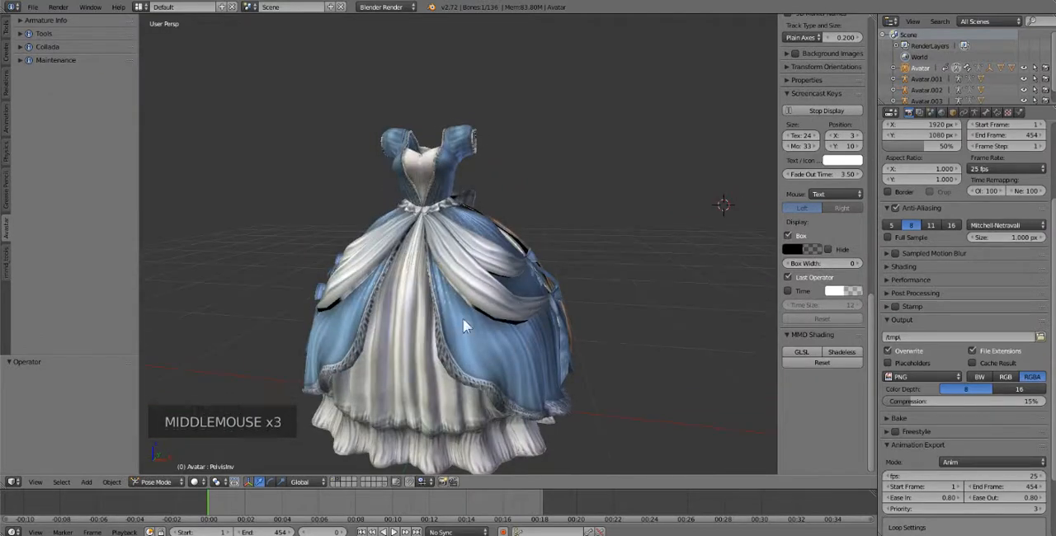
{"action": "middle_click_drag", "start_coordinate": [462, 318], "coordinate": [410, 380]}
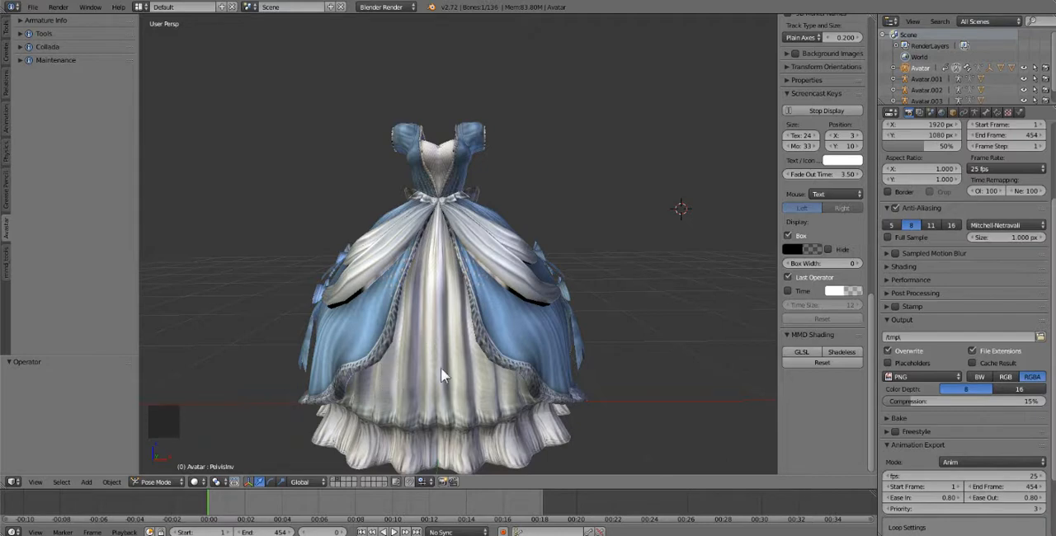
{"action": "left_click", "coordinate": [333, 479]}
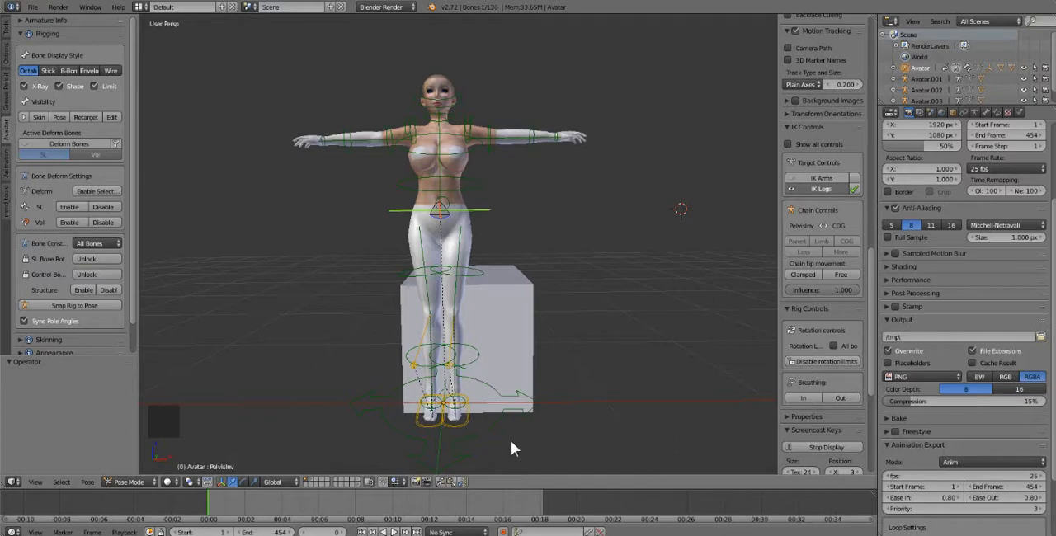
Switch the timeline's time display from seconds to frames and select the avatar's right elbow bone
{"action": "right_click", "coordinate": [462, 424]}
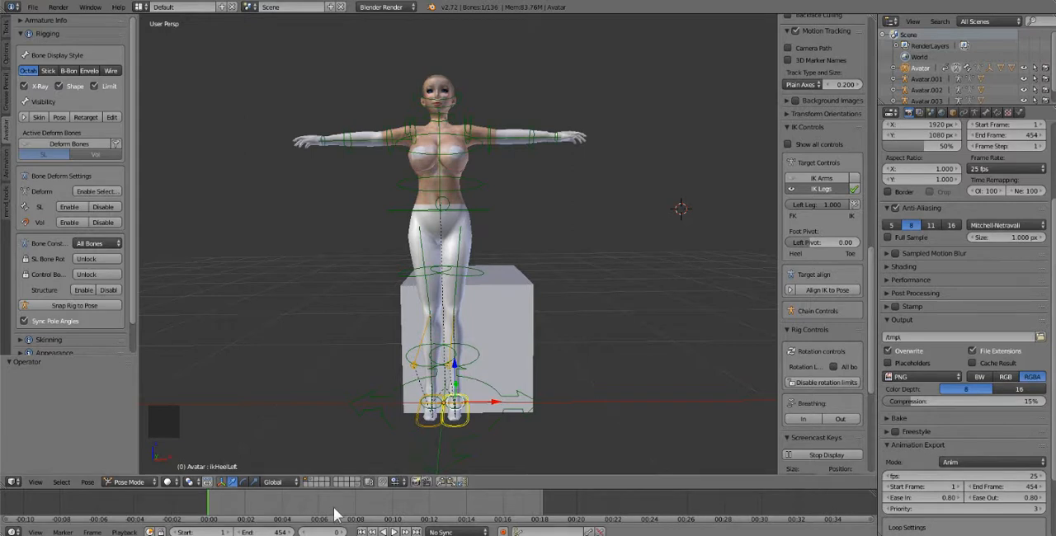
{"action": "key", "text": "ctrl+t"}
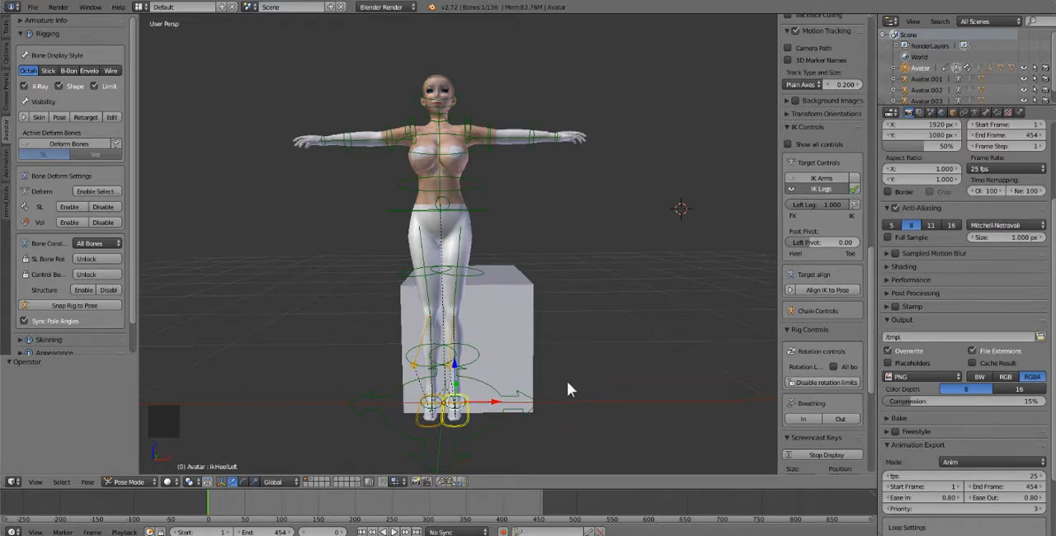
{"action": "middle_click_drag", "start_coordinate": [568, 366], "coordinate": [568, 367]}
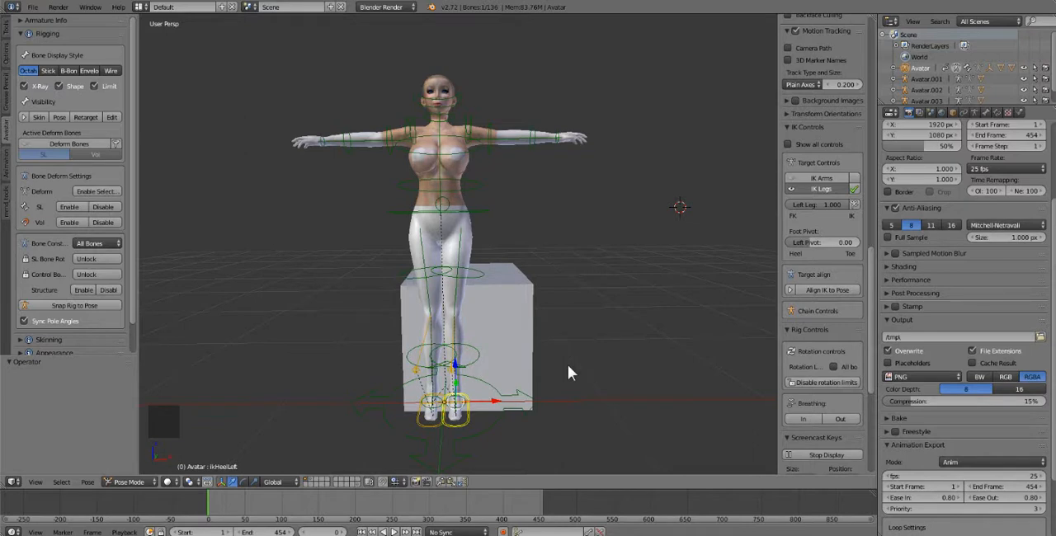
{"action": "right_click", "coordinate": [347, 145]}
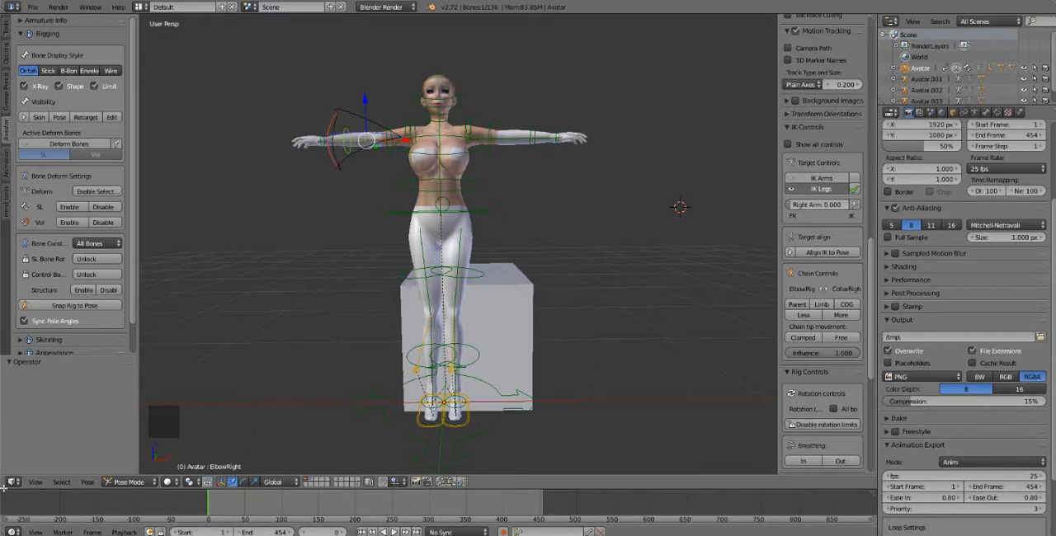
Split a narrow area off the bottom of the 3D view and make it a Dope Sheet editor
{"action": "left_click_drag", "start_coordinate": [4, 488], "coordinate": [6, 422]}
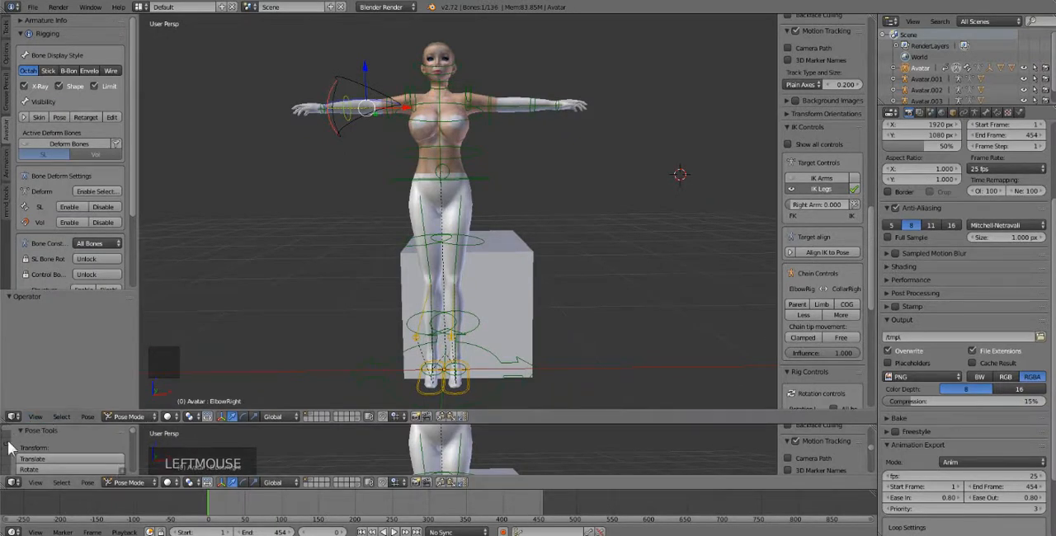
{"action": "left_click", "coordinate": [14, 482]}
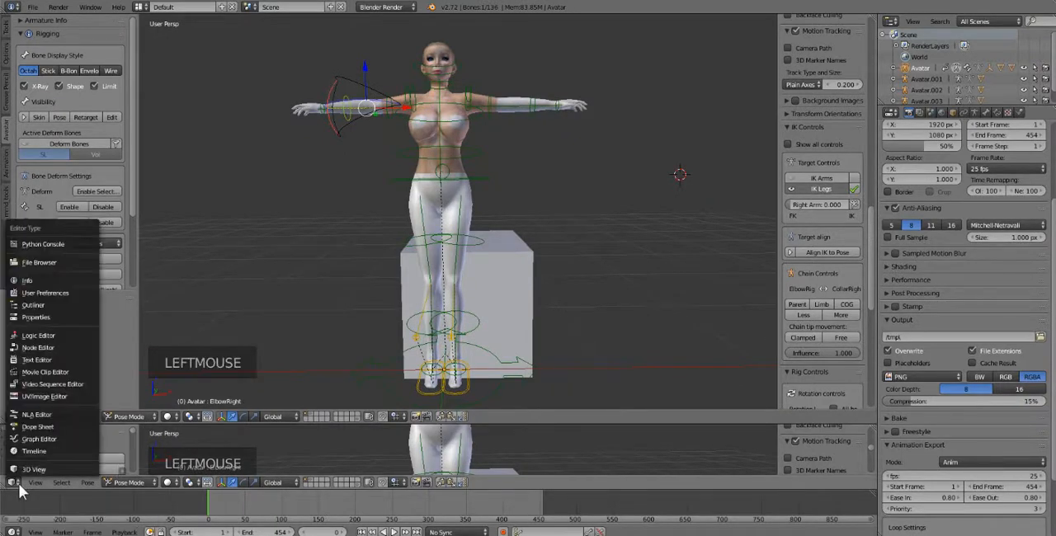
{"action": "left_click", "coordinate": [56, 428]}
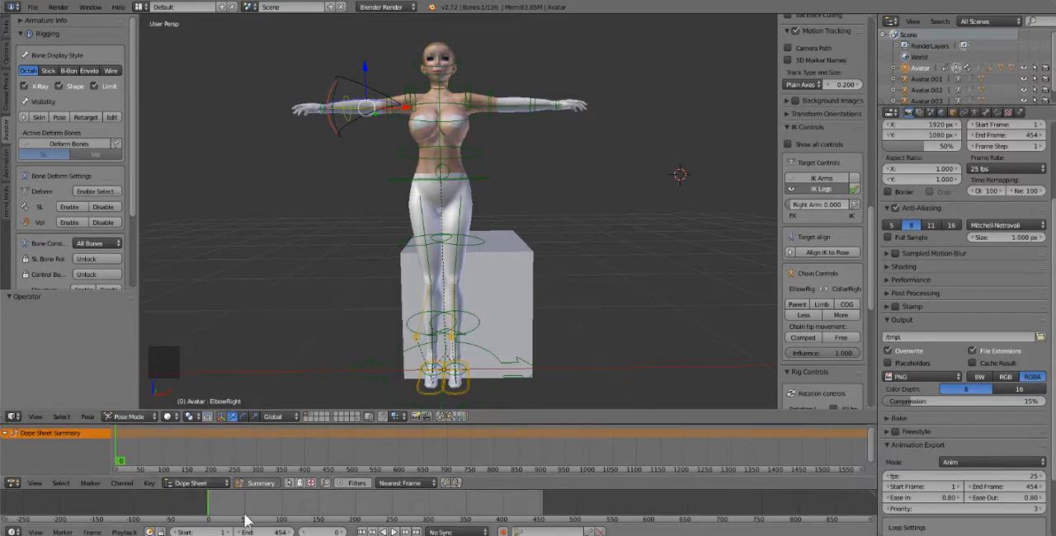
{"action": "left_click_drag", "start_coordinate": [229, 489], "coordinate": [226, 450]}
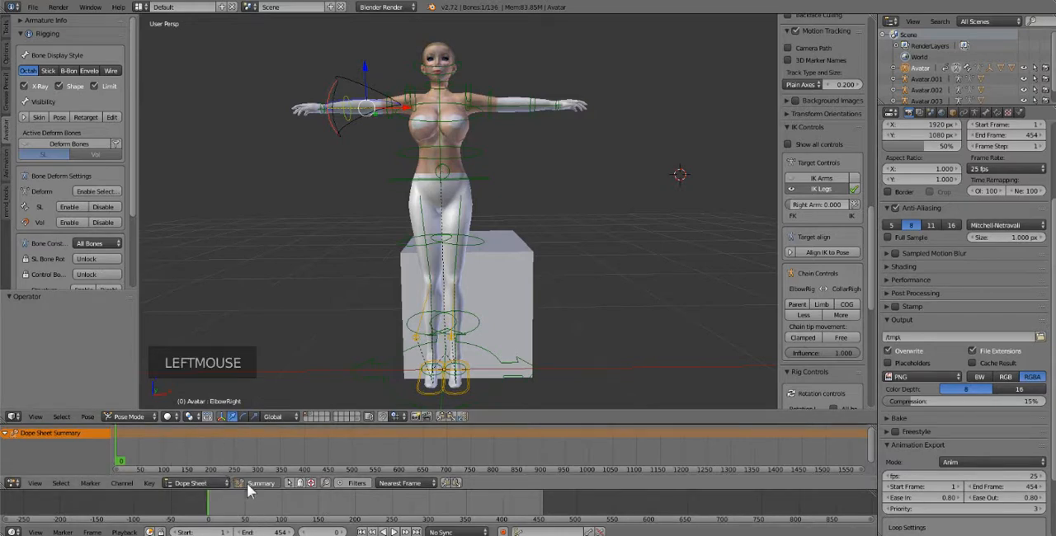
{"action": "left_click_drag", "start_coordinate": [245, 490], "coordinate": [244, 480]}
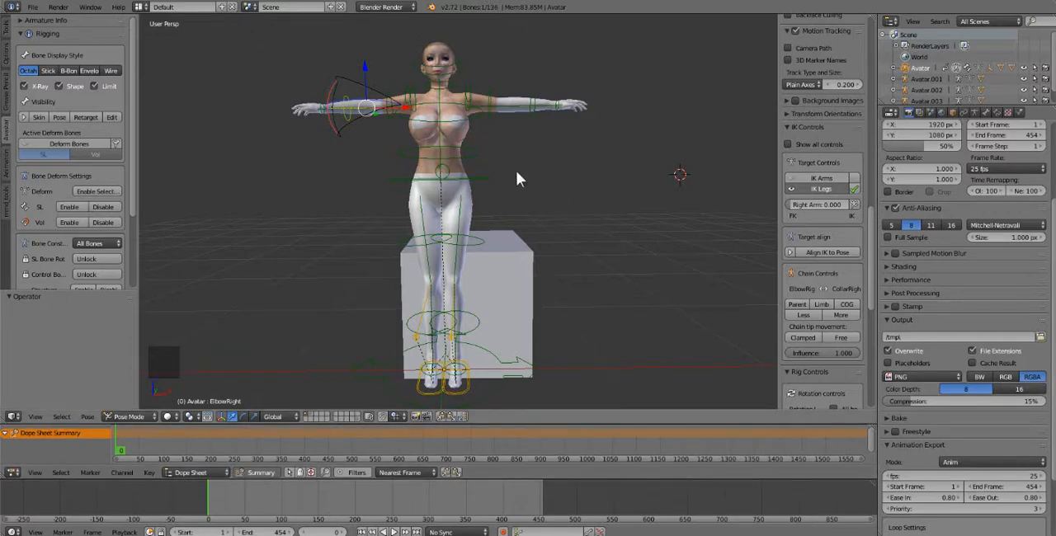
Select all of the avatar's visible bones and insert a LocRotScale keyframe at frame 0
{"action": "key", "text": "a"}
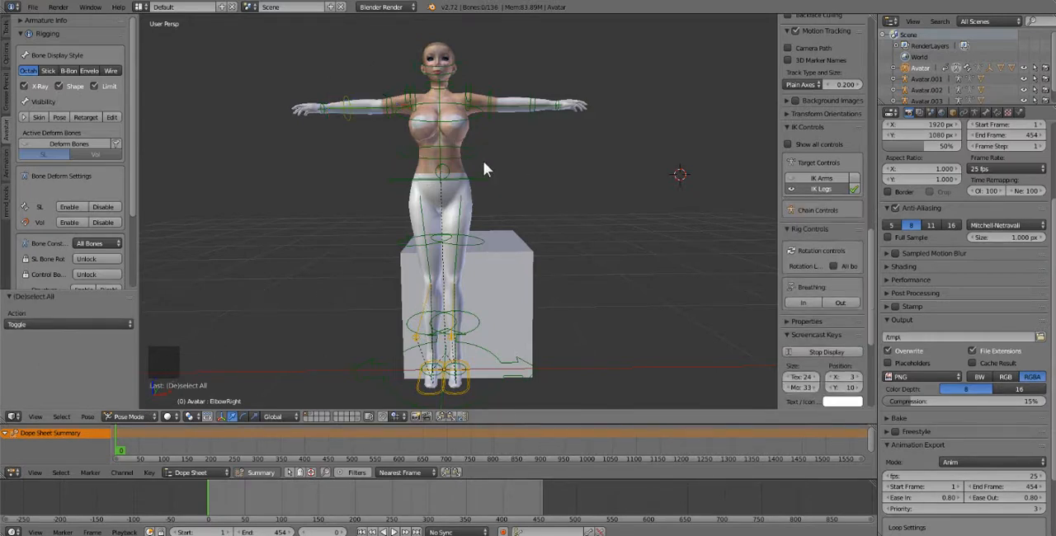
{"action": "key", "text": "a"}
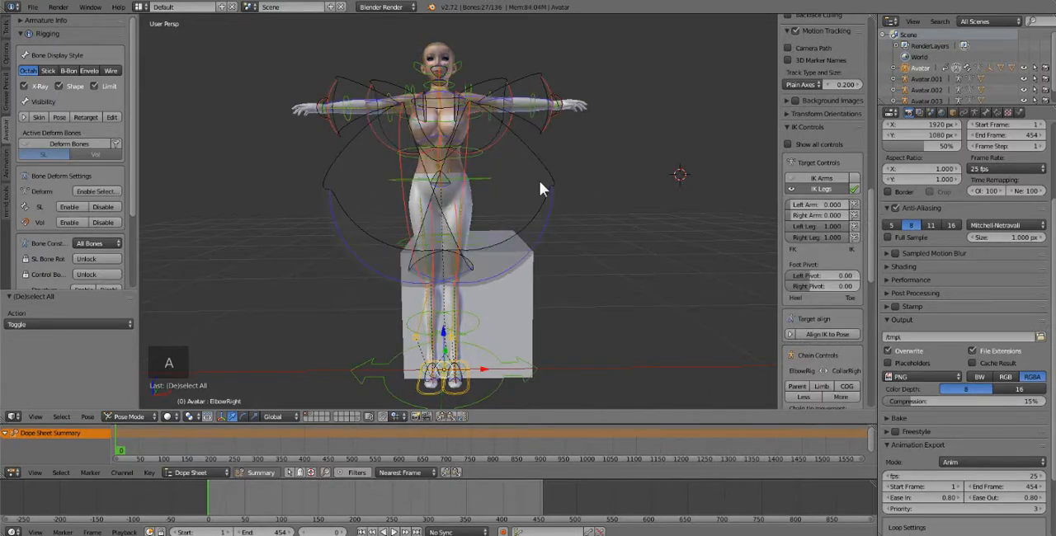
{"action": "key", "text": "i"}
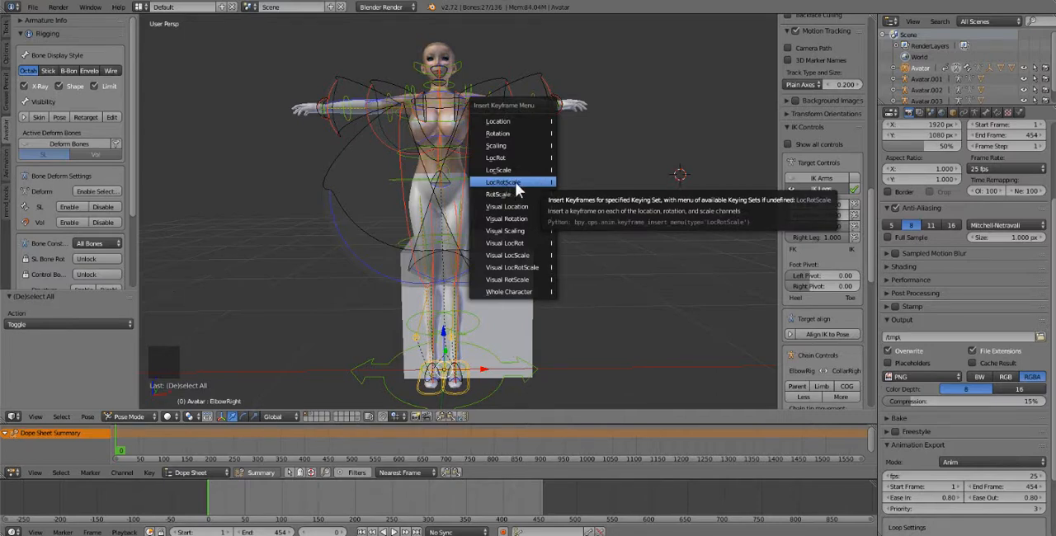
{"action": "left_click", "coordinate": [515, 185]}
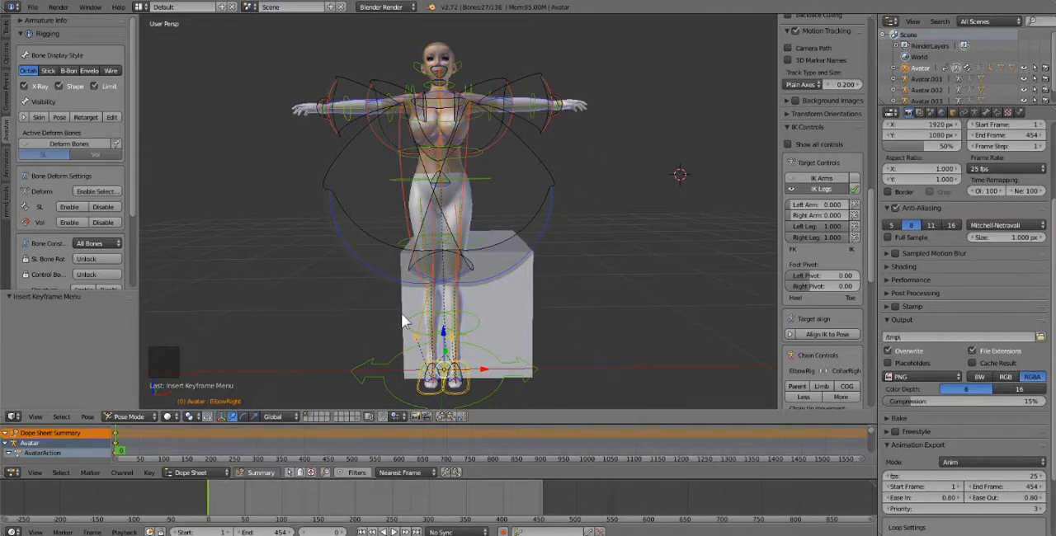
Scrub the timeline back and forth between frame 0 and frame 78 to examine the keyed starting pose
{"action": "left_click", "coordinate": [221, 507]}
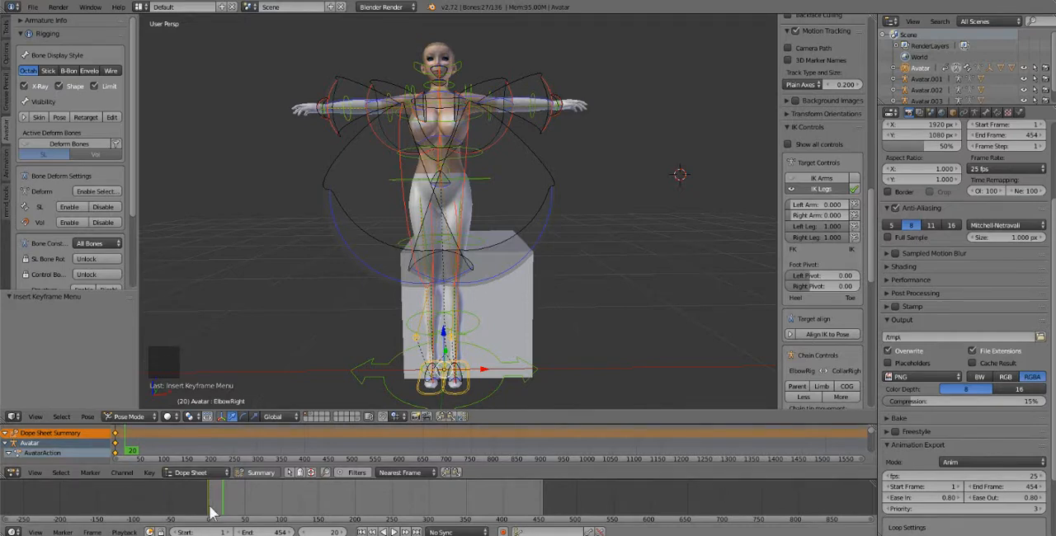
{"action": "left_click", "coordinate": [211, 512]}
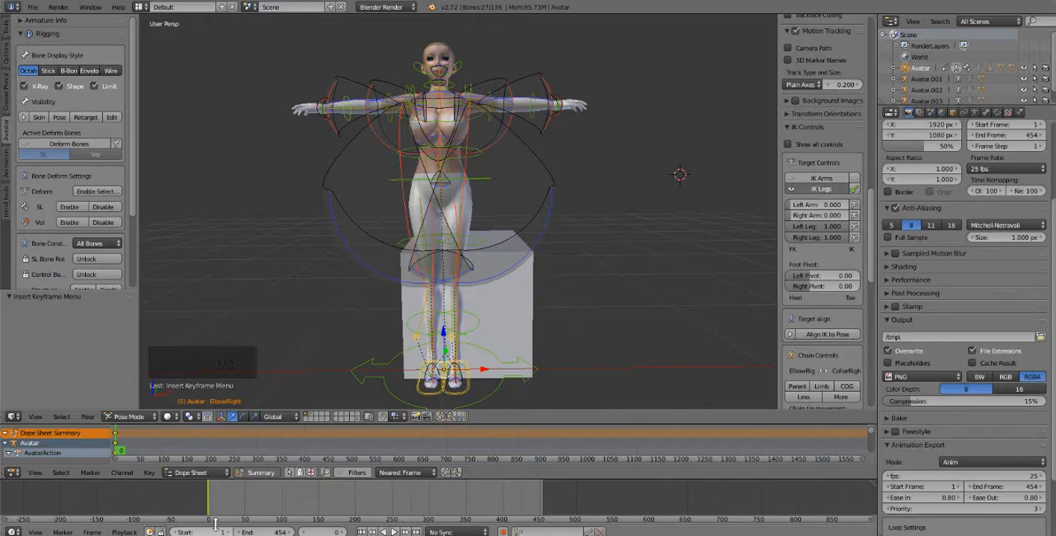
{"action": "left_click", "coordinate": [240, 516]}
{"action": "left_click", "coordinate": [214, 513]}
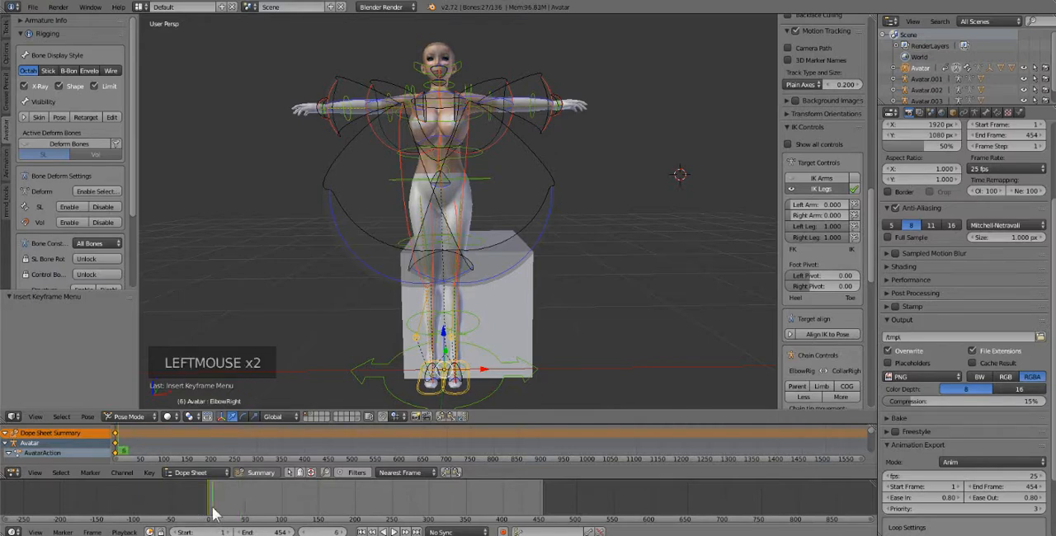
{"action": "left_click", "coordinate": [218, 514]}
{"action": "left_click", "coordinate": [240, 513]}
{"action": "left_click", "coordinate": [266, 508]}
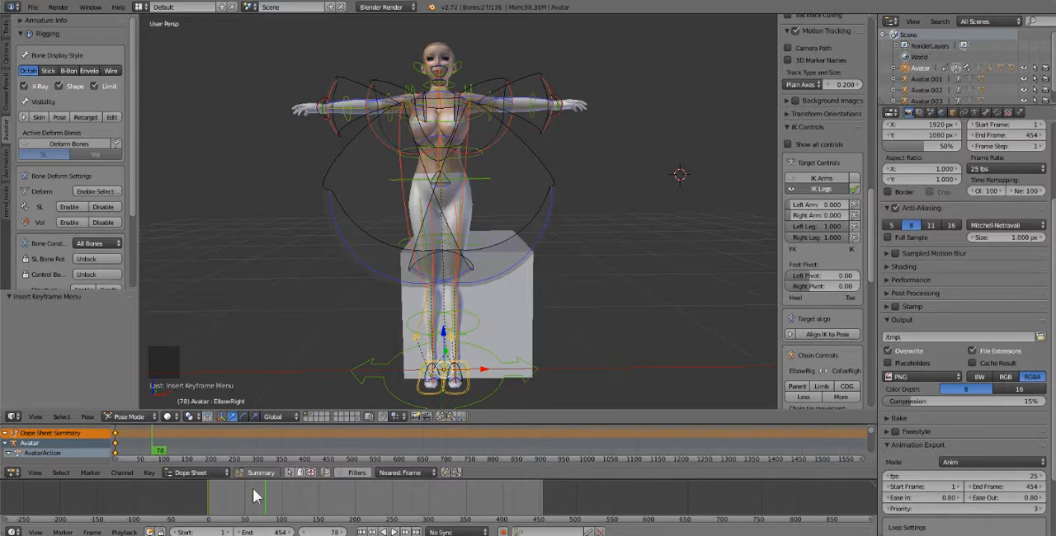
{"action": "left_click", "coordinate": [210, 522]}
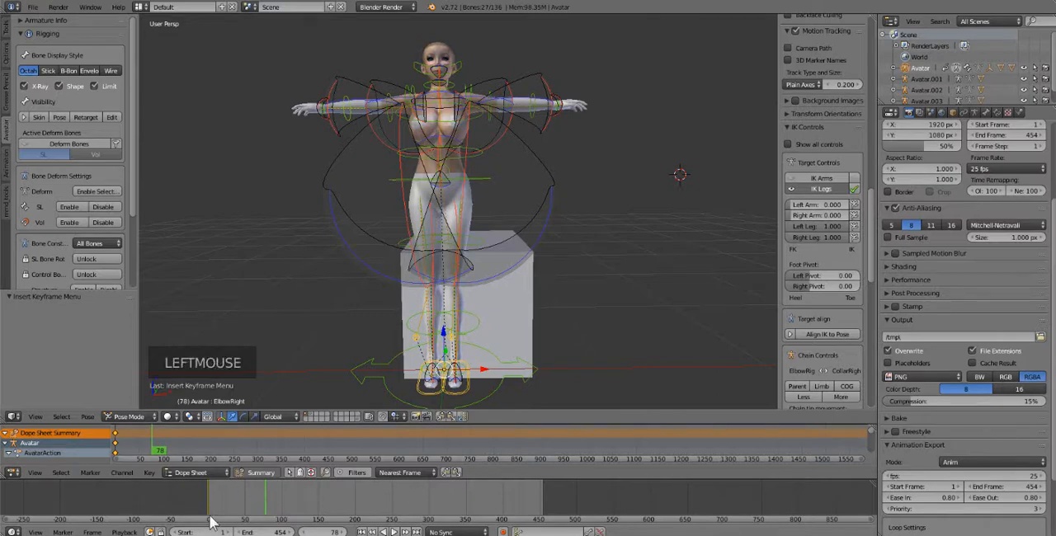
{"action": "left_click", "coordinate": [211, 518]}
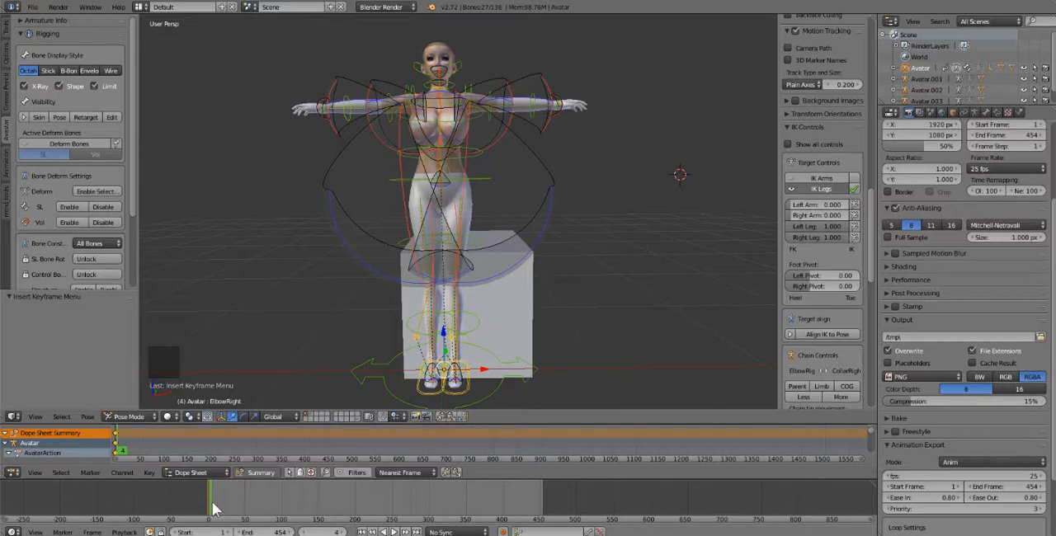
{"action": "left_click", "coordinate": [245, 505]}
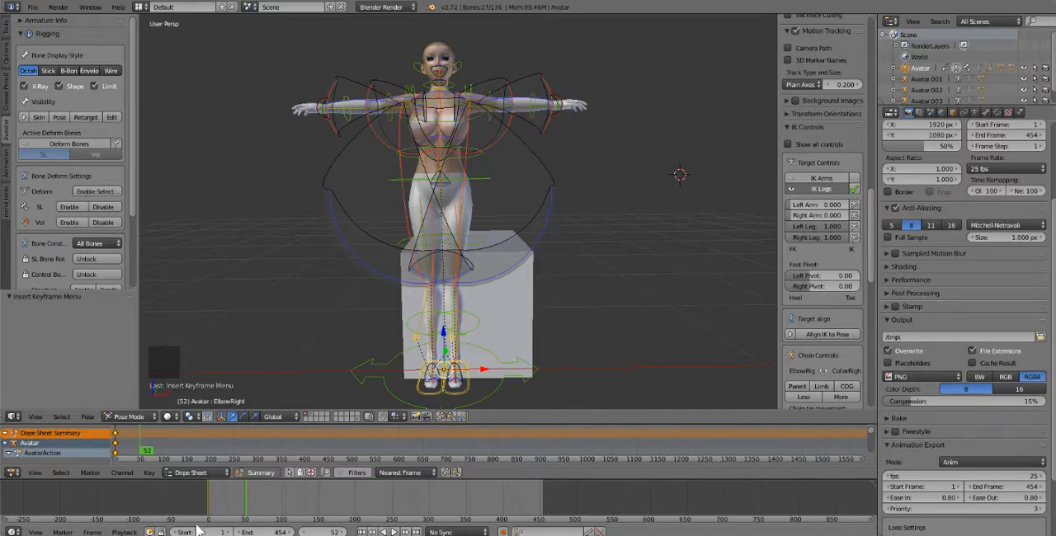
{"action": "left_click", "coordinate": [211, 509]}
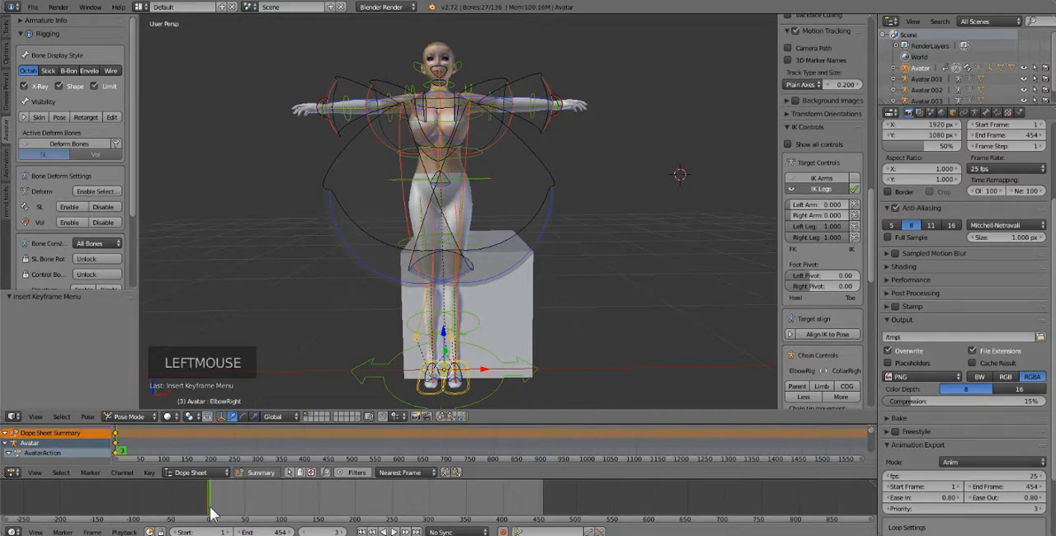
{"action": "left_click", "coordinate": [211, 513]}
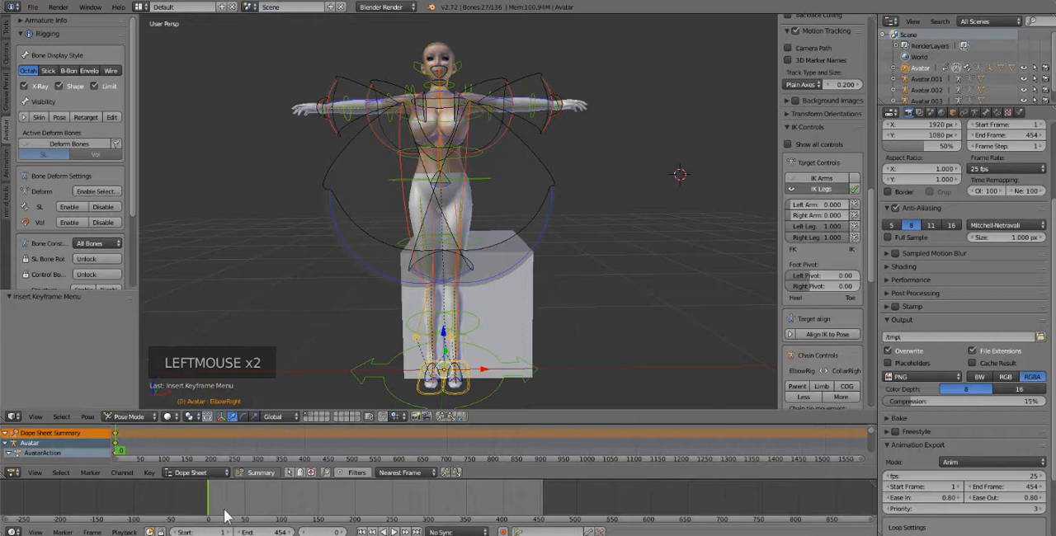
{"action": "left_click", "coordinate": [217, 517]}
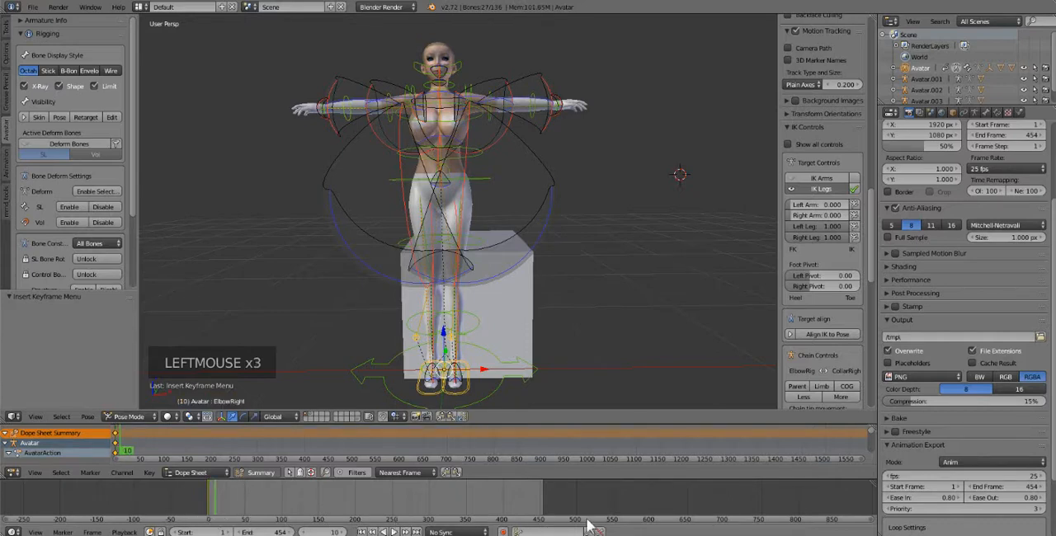
Set the animation's start frame to 0 and place the playhead on frame 0
{"action": "left_click", "coordinate": [245, 521]}
{"action": "left_click", "coordinate": [245, 521]}
{"action": "scroll", "coordinate": [231, 507], "scroll_direction": "up", "scroll_amount": 7}
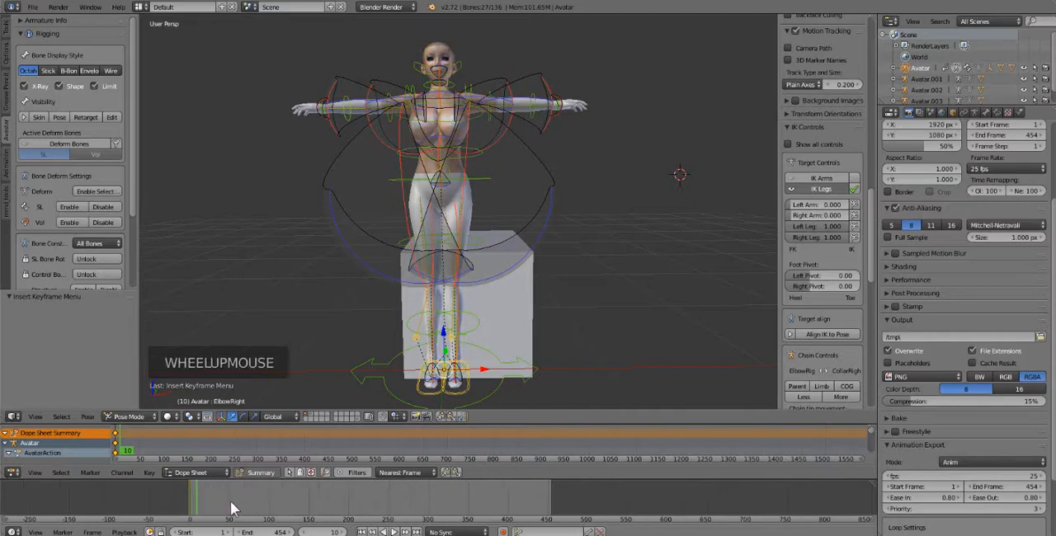
{"action": "middle_click_drag", "start_coordinate": [231, 505], "coordinate": [301, 502]}
{"action": "scroll", "coordinate": [280, 505], "scroll_direction": "up", "scroll_amount": 11}
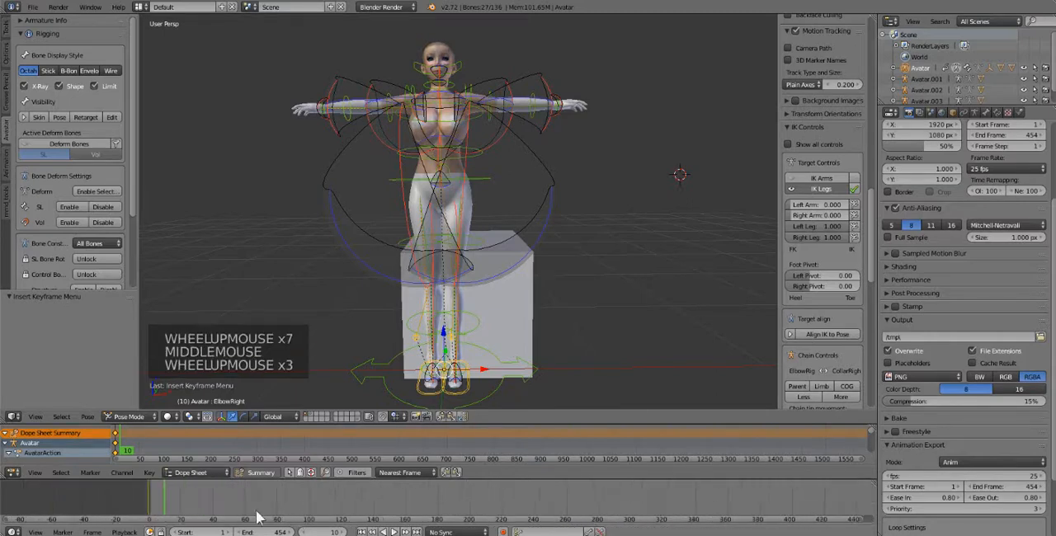
{"action": "middle_click_drag", "start_coordinate": [177, 505], "coordinate": [360, 497]}
{"action": "scroll", "coordinate": [209, 505], "scroll_direction": "up", "scroll_amount": 6}
{"action": "scroll", "coordinate": [363, 498], "scroll_direction": "up", "scroll_amount": 5}
{"action": "middle_click_drag", "start_coordinate": [115, 504], "coordinate": [286, 495]}
{"action": "scroll", "coordinate": [286, 495], "scroll_direction": "up", "scroll_amount": 5}
{"action": "middle_click_drag", "start_coordinate": [161, 500], "coordinate": [219, 499]}
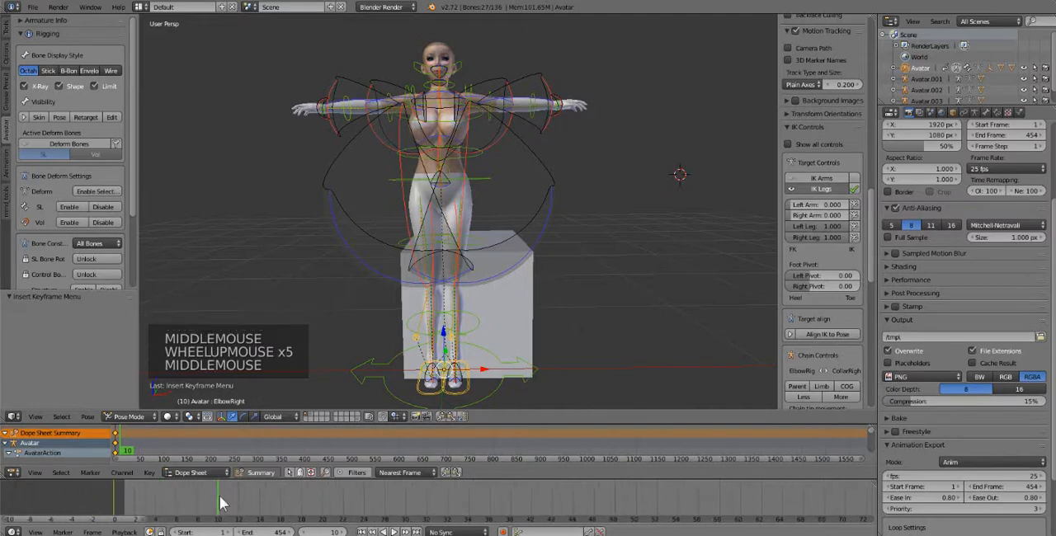
{"action": "left_click", "coordinate": [112, 523]}
{"action": "scroll", "coordinate": [186, 502], "scroll_direction": "up", "scroll_amount": 1}
{"action": "scroll", "coordinate": [184, 508], "scroll_direction": "up", "scroll_amount": 4}
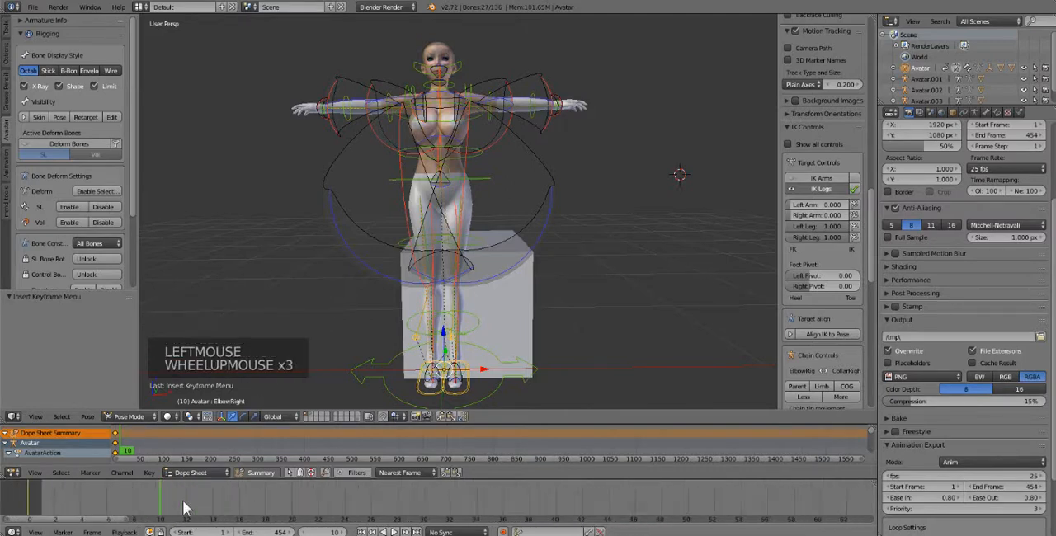
{"action": "middle_click_drag", "start_coordinate": [169, 507], "coordinate": [270, 499]}
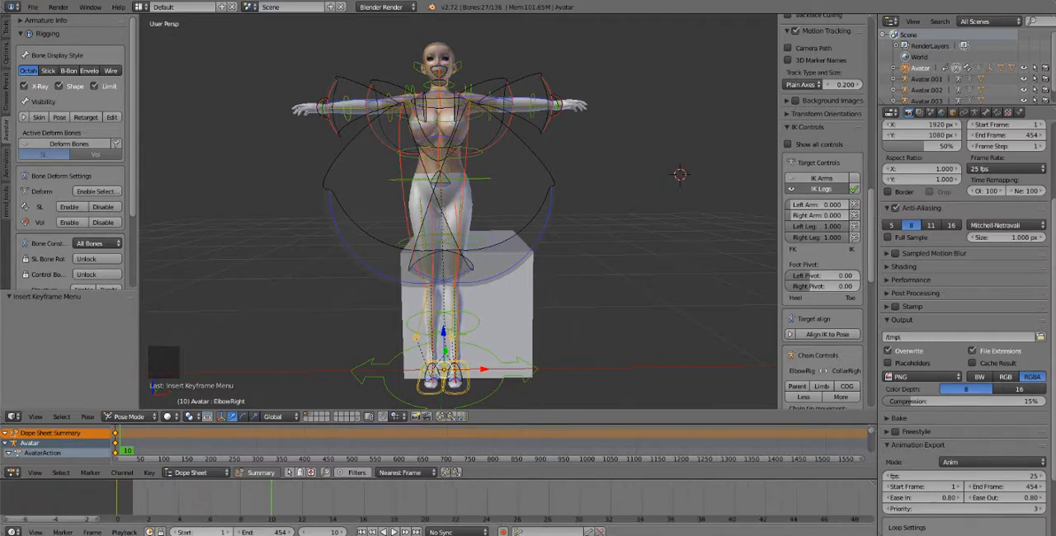
{"action": "left_click", "coordinate": [174, 532]}
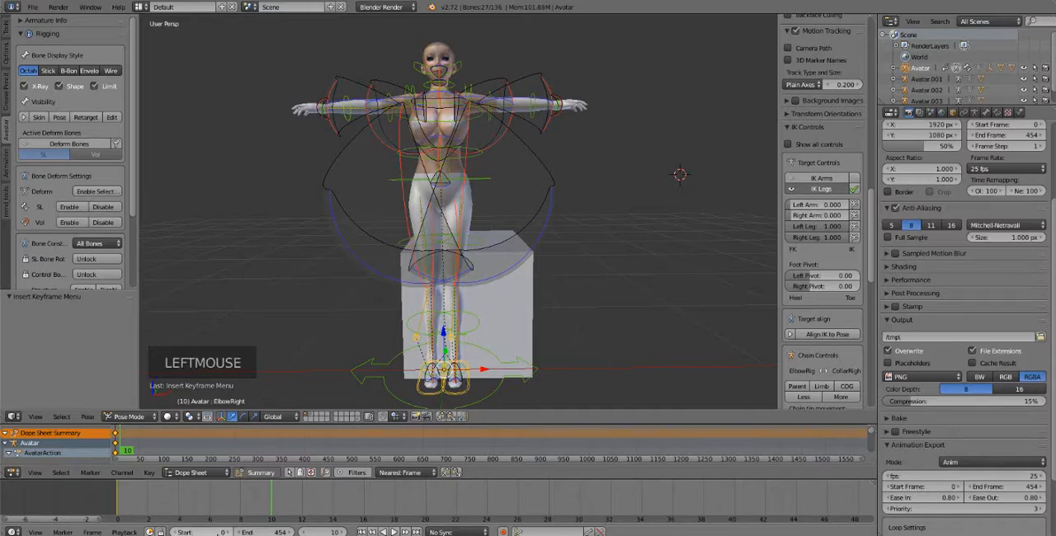
{"action": "left_click", "coordinate": [118, 503]}
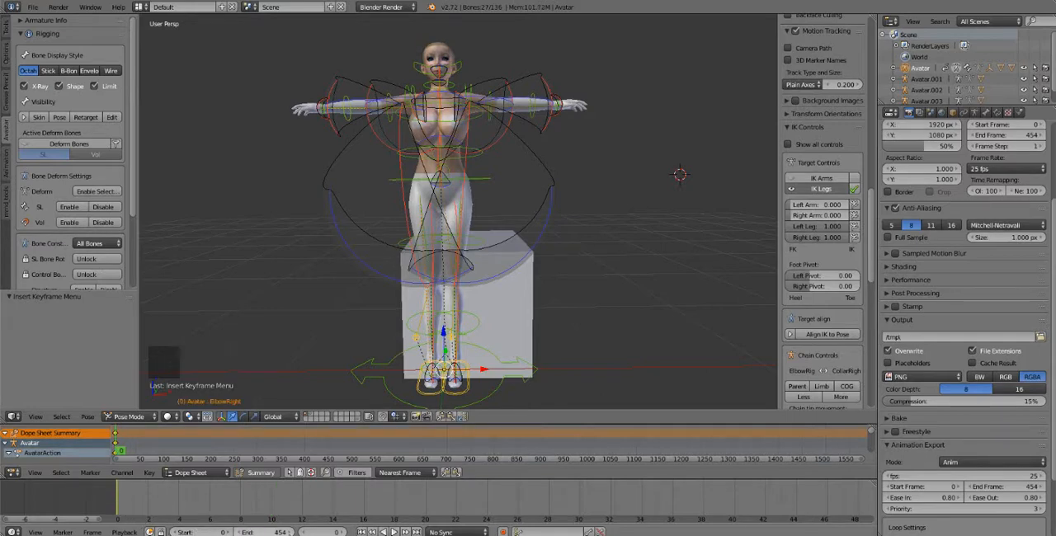
Set the animation's end frame to 16, and step the current frame forward to 12 and back to 0
{"action": "left_click_drag", "start_coordinate": [266, 532], "coordinate": [301, 532]}
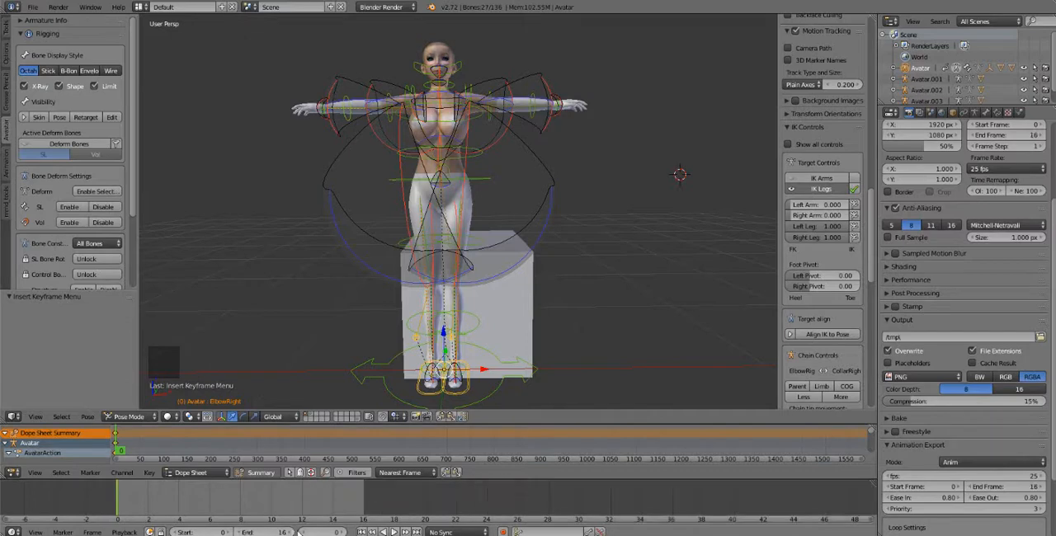
{"action": "left_click", "coordinate": [345, 532]}
{"action": "left_click", "coordinate": [345, 532]}
{"action": "left_click", "coordinate": [345, 532]}
{"action": "left_click", "coordinate": [345, 532]}
{"action": "left_click", "coordinate": [345, 532]}
{"action": "left_click", "coordinate": [345, 532]}
{"action": "left_click", "coordinate": [345, 532]}
{"action": "left_click", "coordinate": [345, 532]}
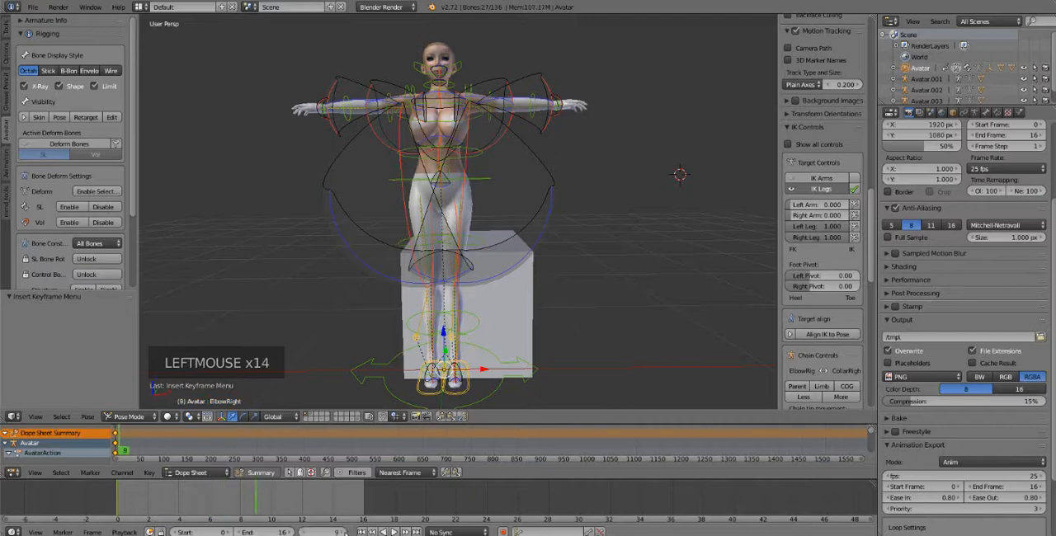
{"action": "left_click", "coordinate": [345, 532]}
{"action": "left_click", "coordinate": [345, 532]}
{"action": "left_click", "coordinate": [345, 532]}
{"action": "left_click", "coordinate": [345, 532]}
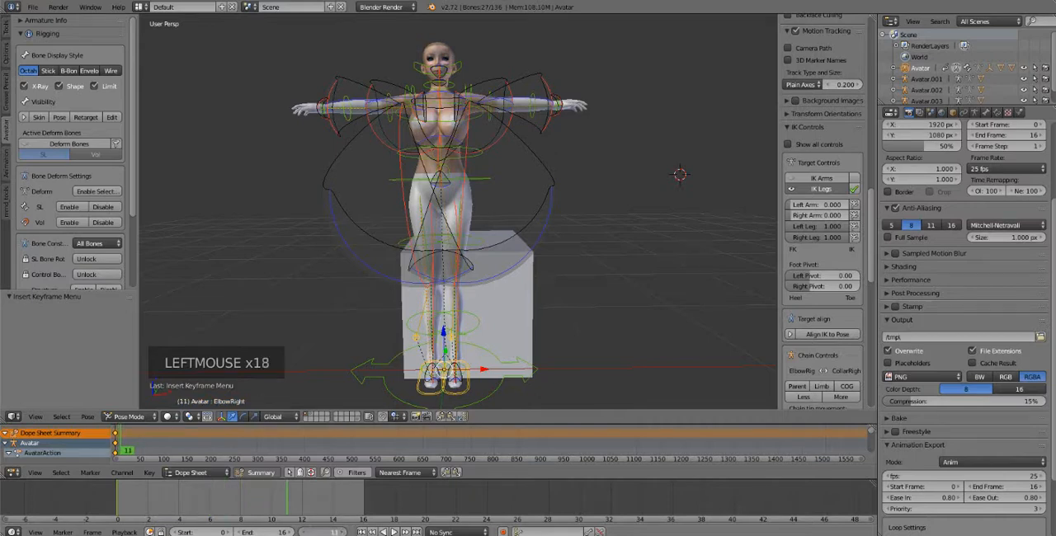
{"action": "left_click", "coordinate": [301, 499]}
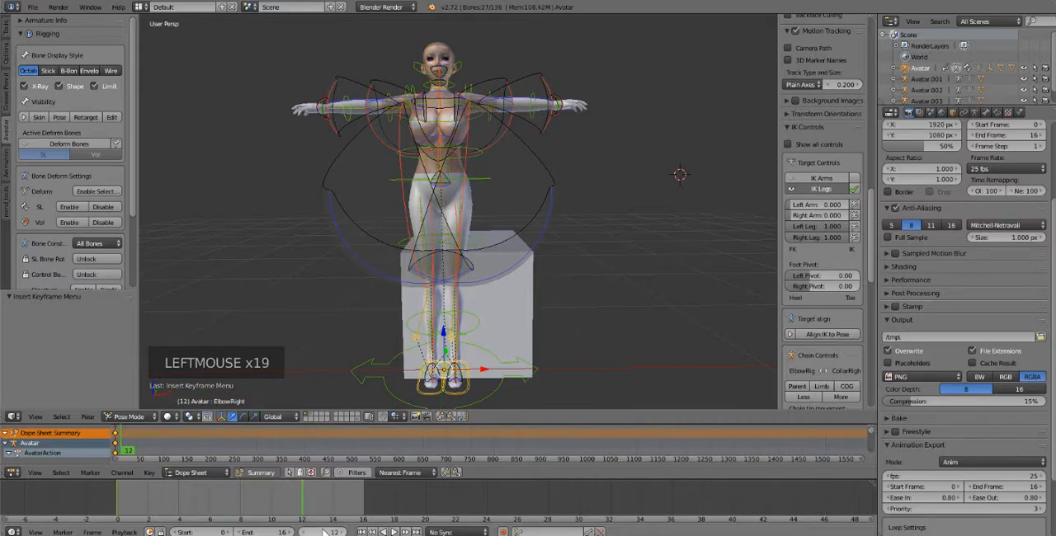
{"action": "left_click", "coordinate": [303, 532]}
{"action": "left_click", "coordinate": [303, 532]}
{"action": "left_click", "coordinate": [304, 532]}
{"action": "left_click", "coordinate": [303, 532]}
{"action": "left_click", "coordinate": [304, 533]}
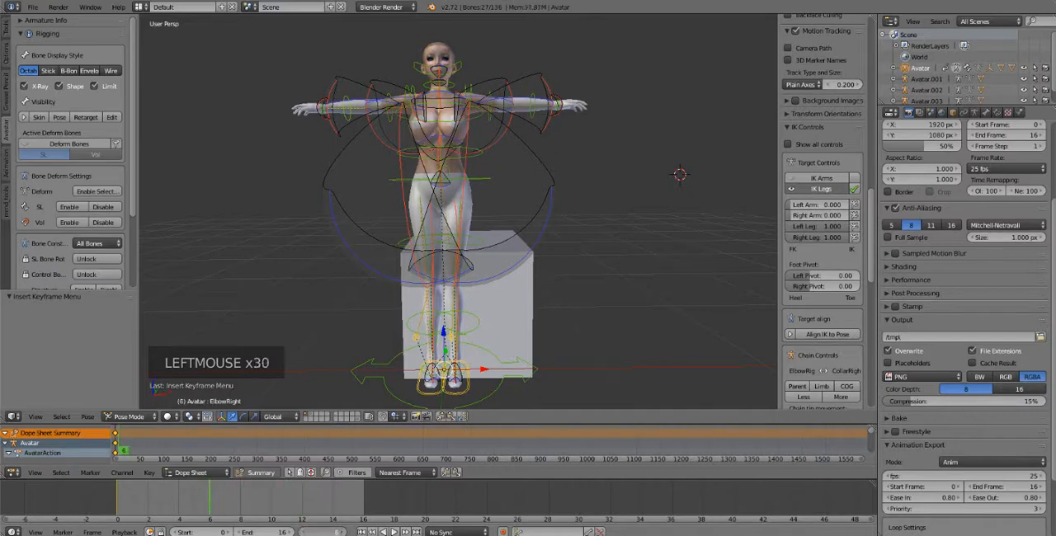
{"action": "left_click", "coordinate": [303, 532]}
{"action": "left_click", "coordinate": [304, 532]}
{"action": "left_click", "coordinate": [303, 533]}
{"action": "left_click", "coordinate": [304, 532]}
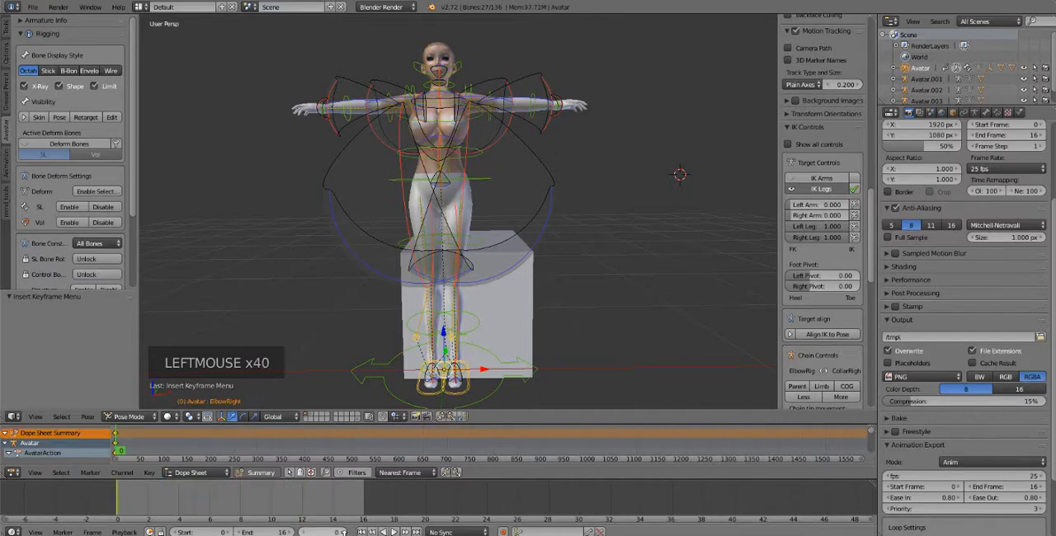
Play the animation forward and in reverse, pausing after each playback
{"action": "left_click", "coordinate": [394, 531]}
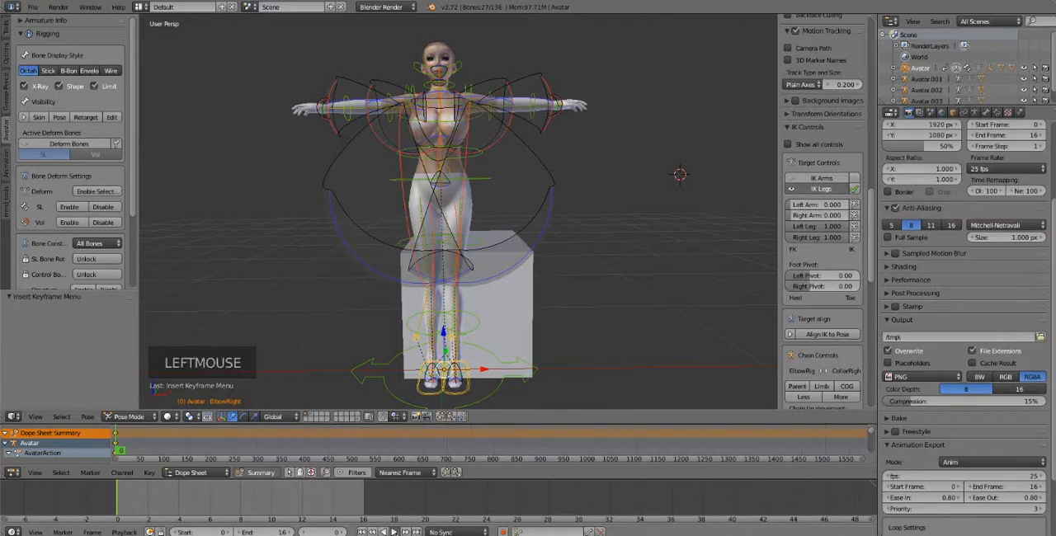
{"action": "left_click", "coordinate": [393, 531]}
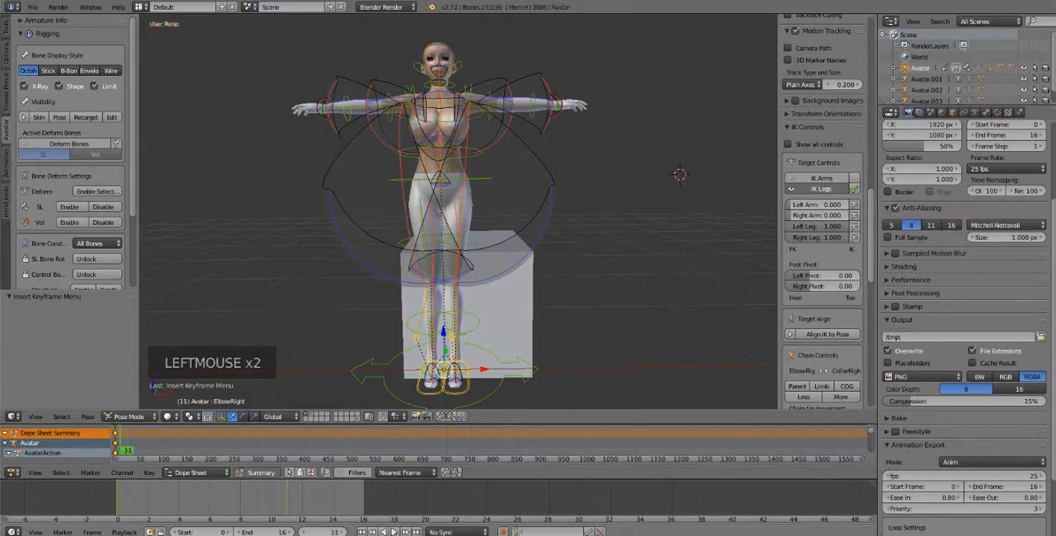
{"action": "left_click", "coordinate": [385, 531]}
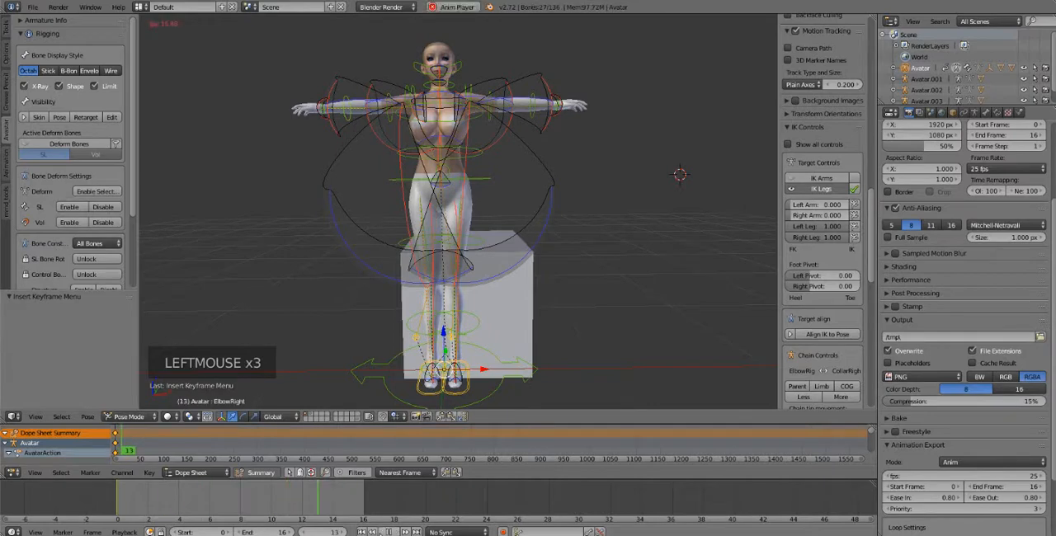
{"action": "left_click", "coordinate": [384, 531]}
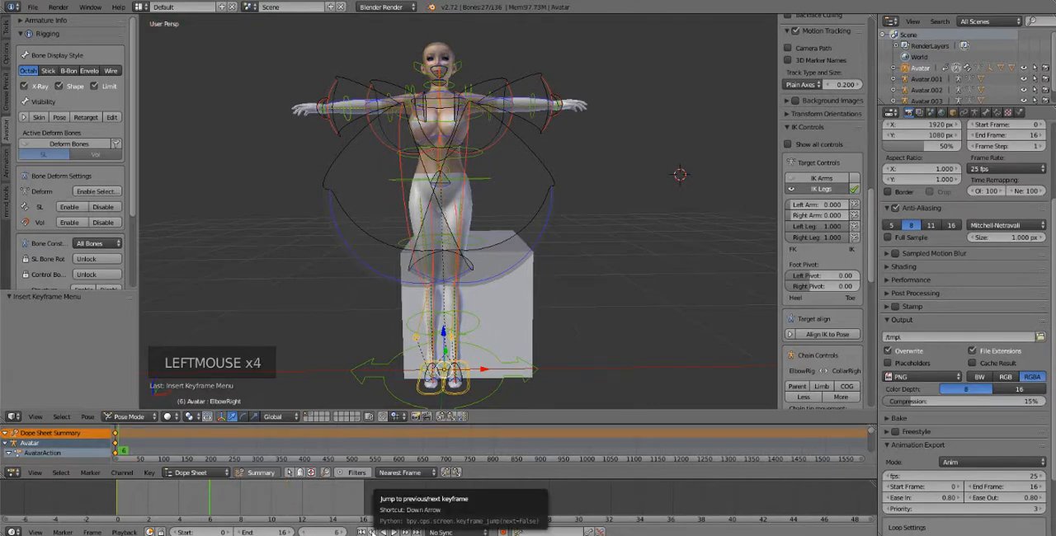
Jump between the previous and next keyframes, go to the end frame, and return to the start frame
{"action": "left_click", "coordinate": [373, 532]}
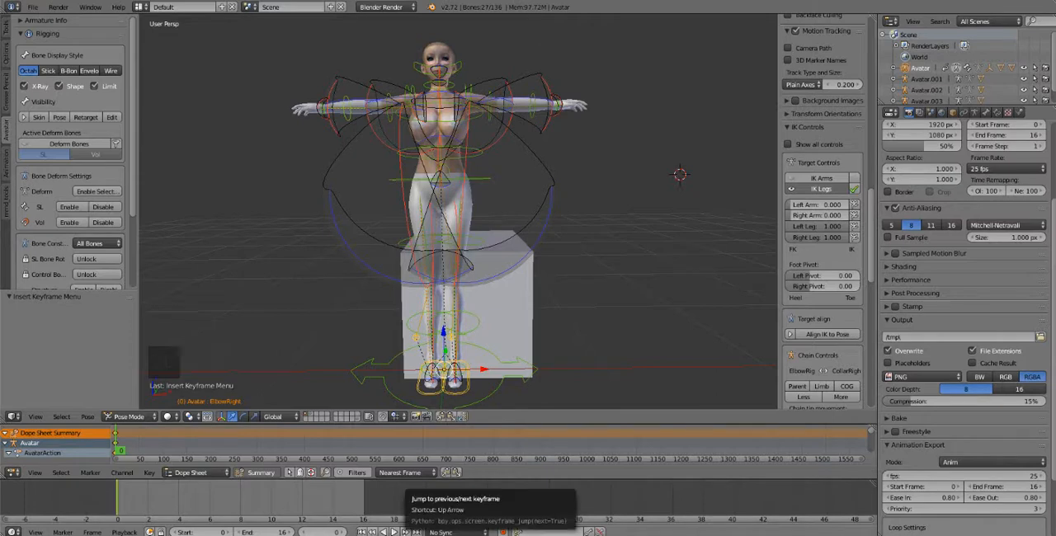
{"action": "left_click", "coordinate": [373, 532]}
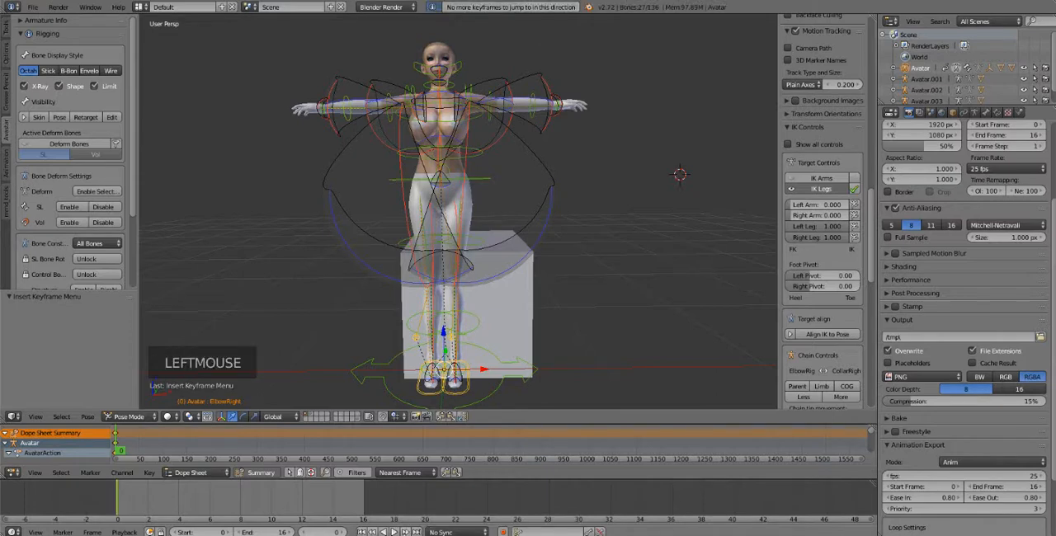
{"action": "left_click", "coordinate": [405, 532]}
{"action": "left_click", "coordinate": [405, 532]}
{"action": "left_click", "coordinate": [405, 532]}
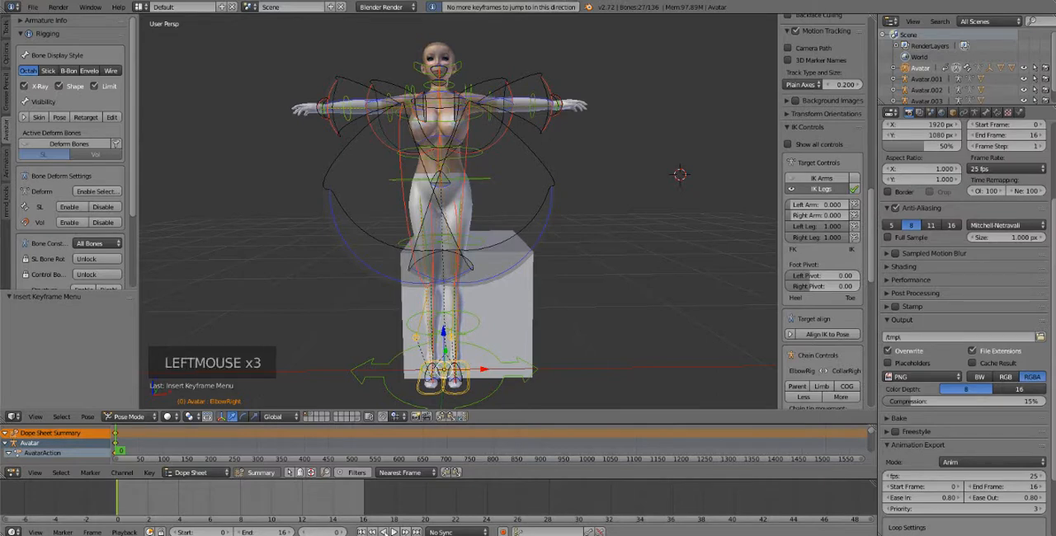
{"action": "left_click", "coordinate": [417, 532]}
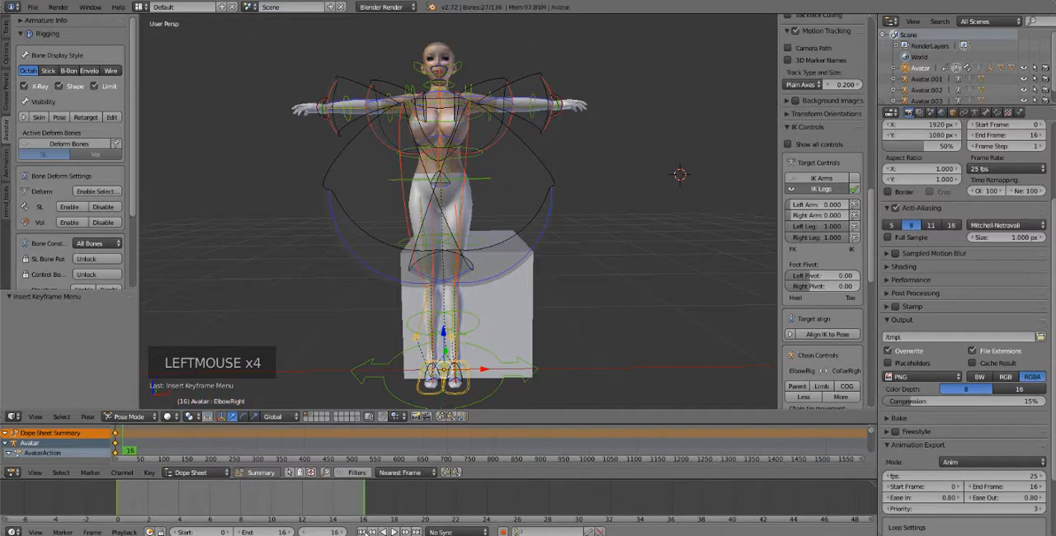
{"action": "left_click", "coordinate": [363, 532]}
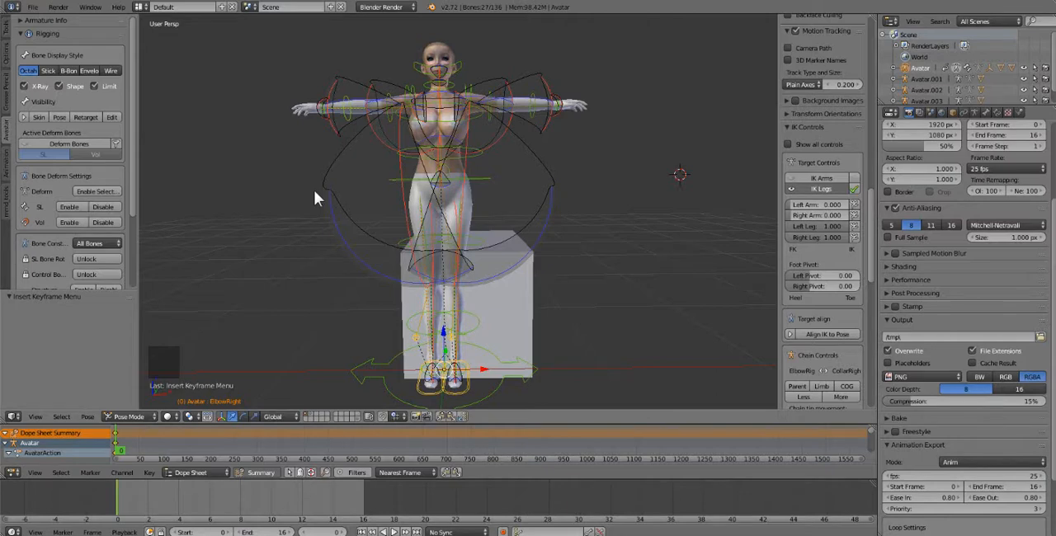
{"action": "key", "text": "super"}
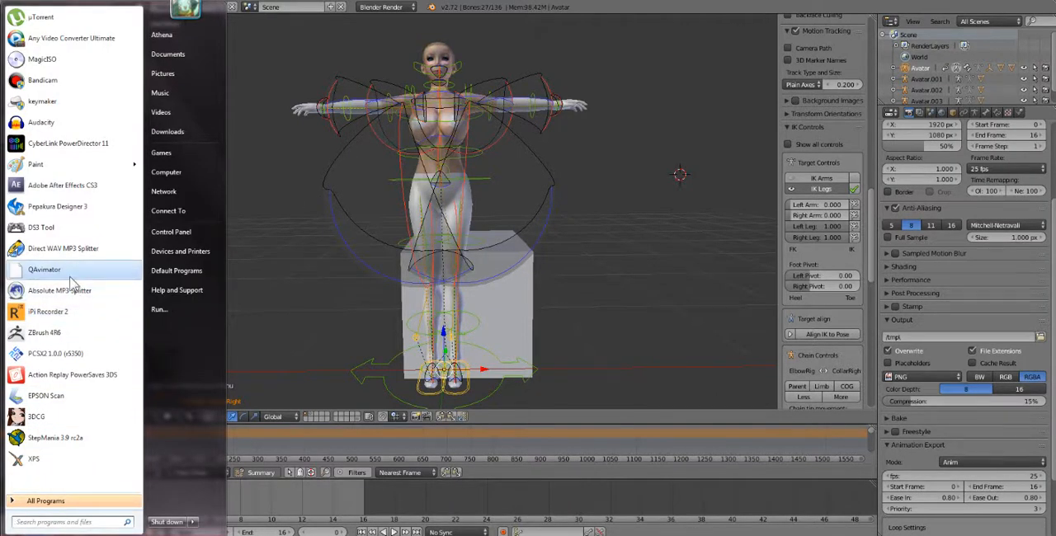
{"action": "left_click", "coordinate": [339, 312]}
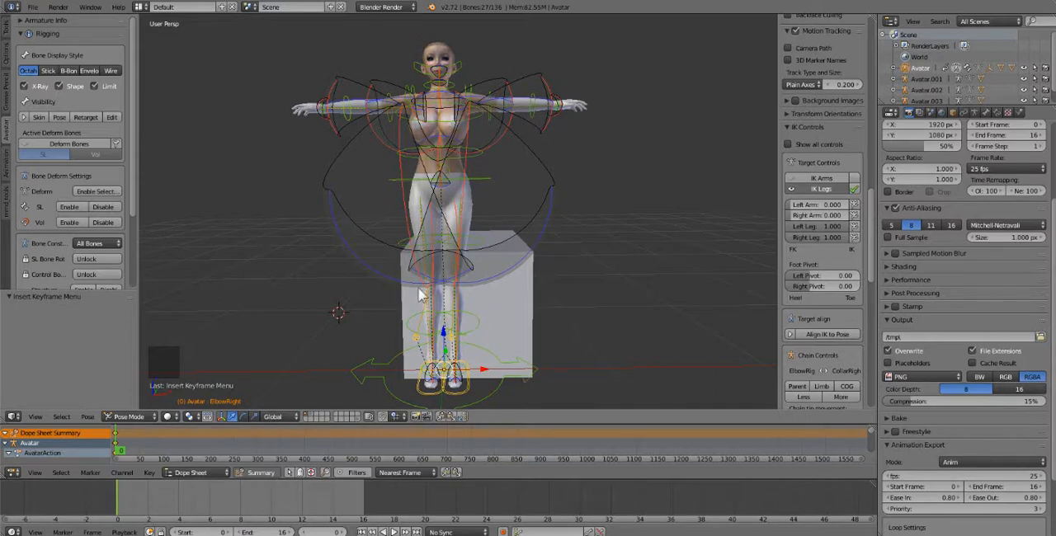
Rotate the avatar's right elbow bone so the forearm bends downward
{"action": "right_click", "coordinate": [341, 115]}
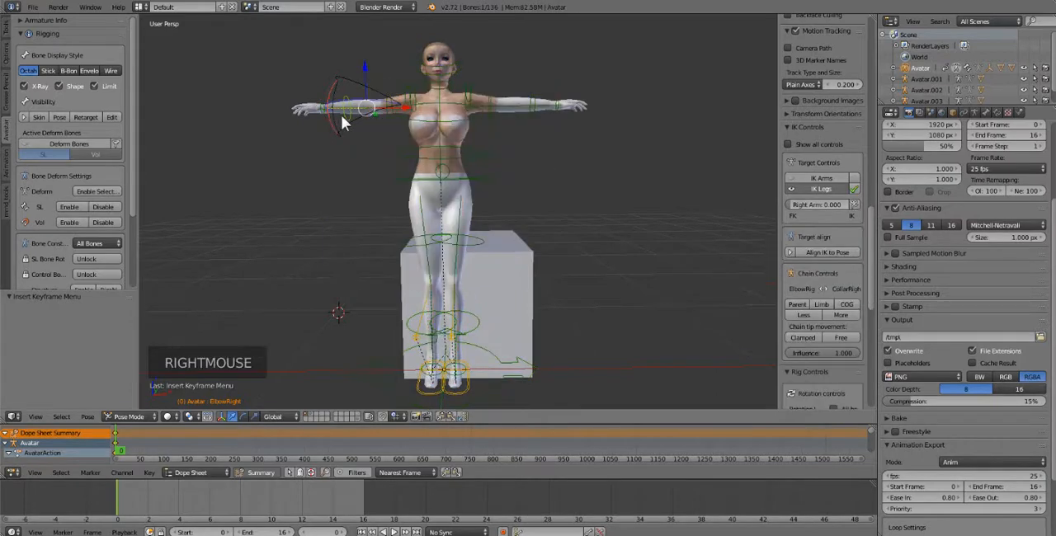
{"action": "key", "text": "r"}
{"action": "key", "text": "r"}
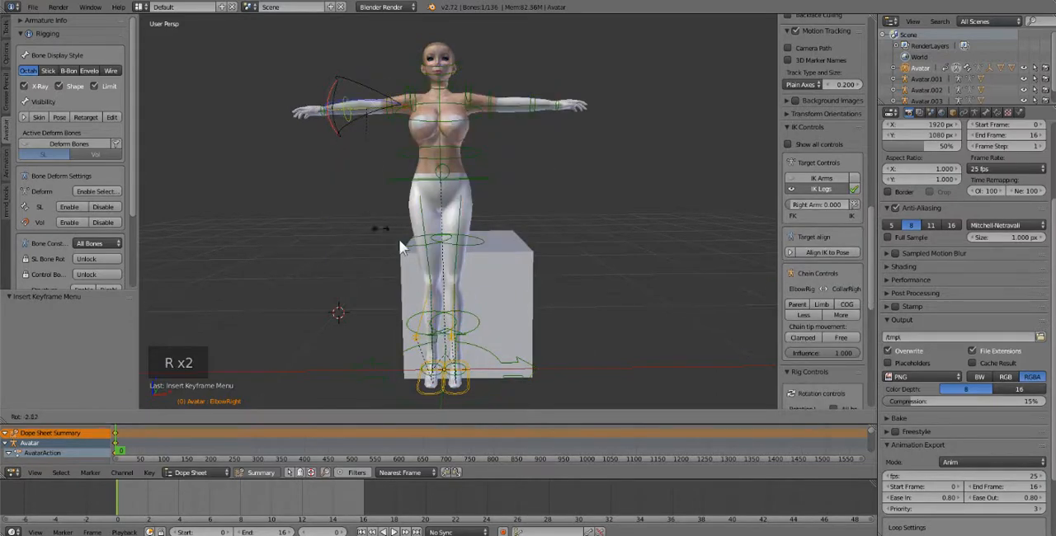
{"action": "left_click", "coordinate": [492, 171]}
Rotate the avatar's right shoulder bone about -64° to lower the arm alongside the body
{"action": "right_click", "coordinate": [386, 101]}
{"action": "key", "text": "t"}
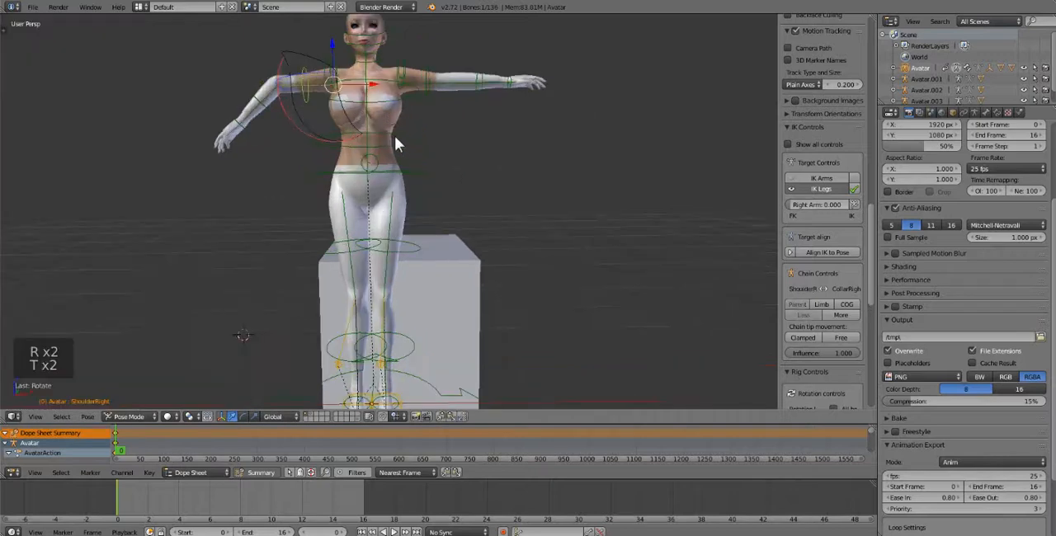
{"action": "key", "text": "t"}
{"action": "key", "text": "r"}
{"action": "left_click", "coordinate": [405, 187]}
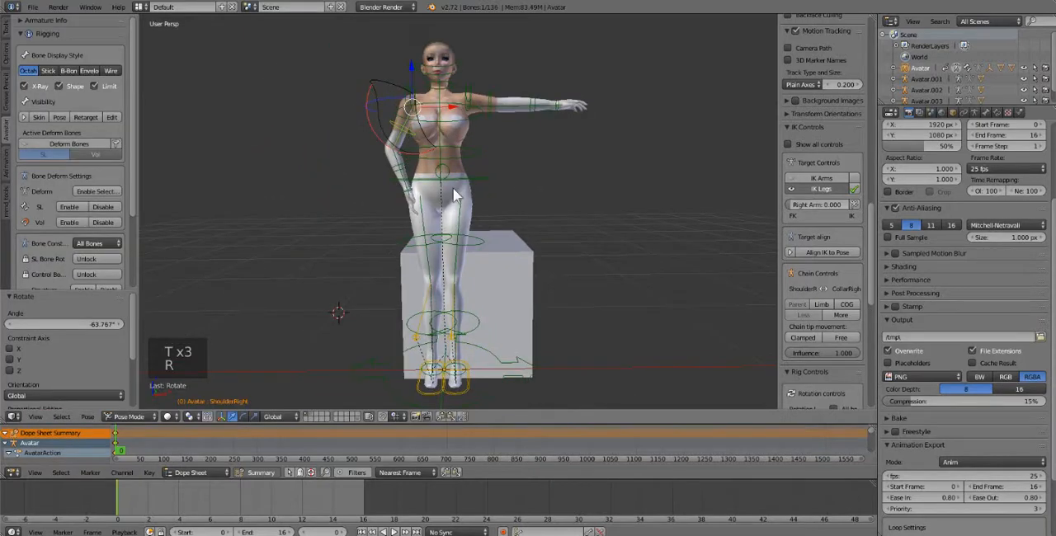
Open the keyframe insertion options for the lowered arm, dismiss them without keying, and select all bones
{"action": "key", "text": "i"}
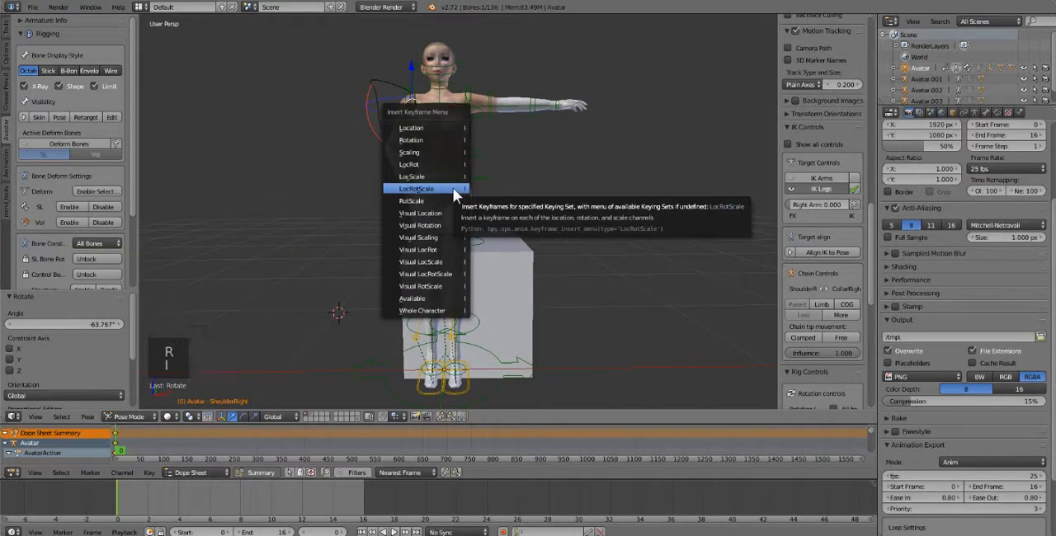
{"action": "left_click", "coordinate": [577, 218]}
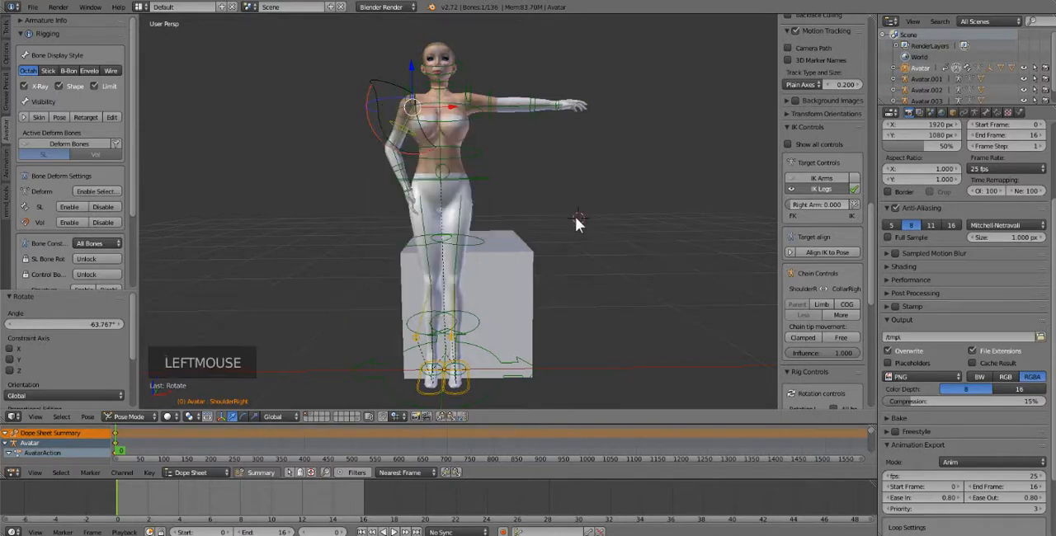
{"action": "key", "text": "a"}
{"action": "key", "text": "a"}
{"action": "key", "text": "a"}
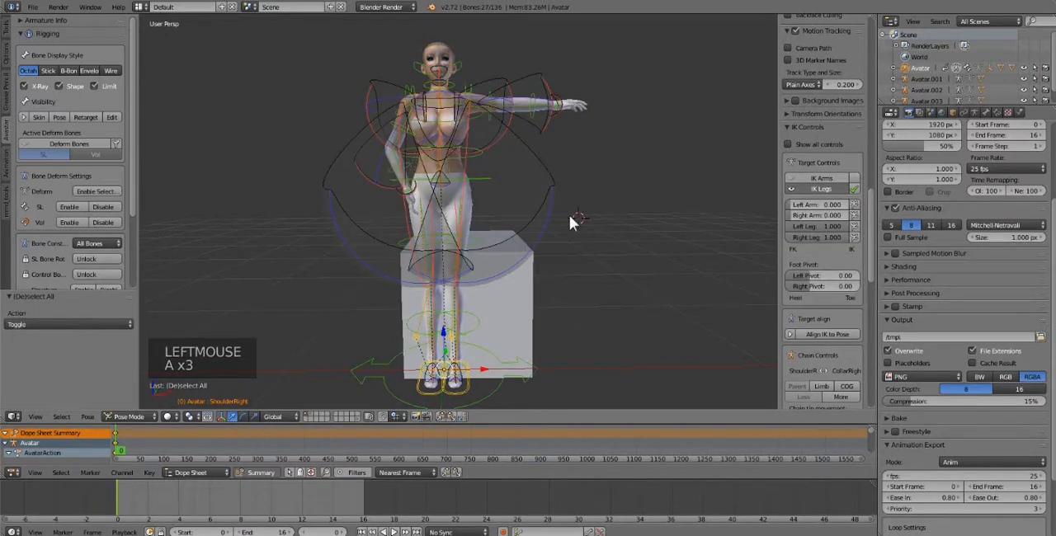
Undo the last shoulder rotation, and clear the rotation of all selected bones to restore the T-pose
{"action": "key", "text": "ctrl+z"}
{"action": "key", "text": "ctrl+z"}
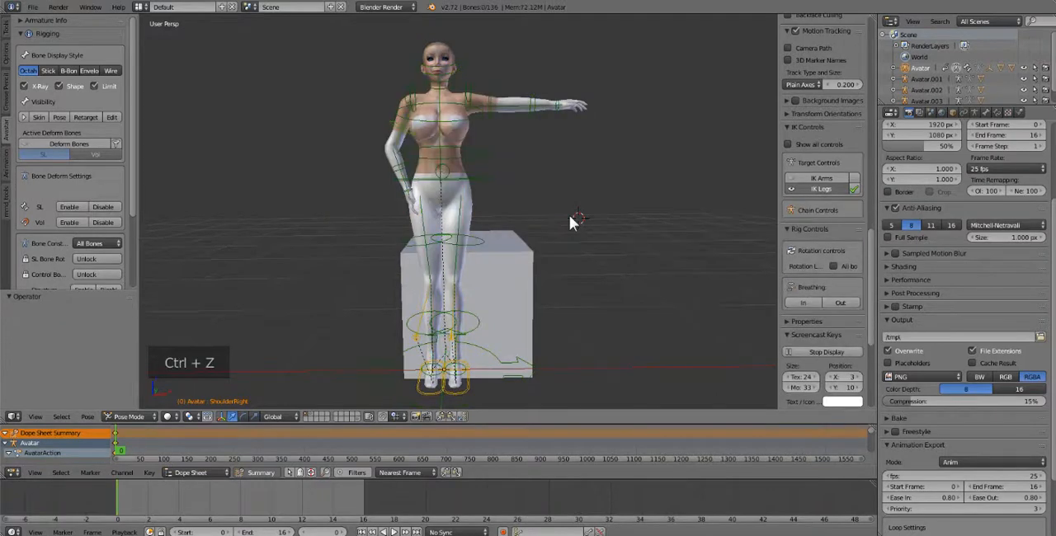
{"action": "key", "text": "ctrl+z"}
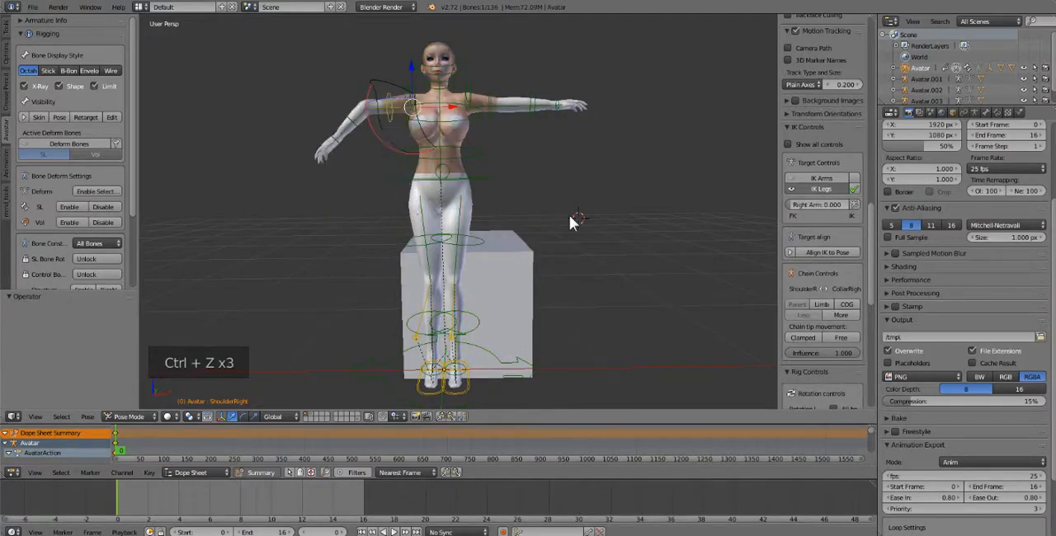
{"action": "key", "text": "a"}
{"action": "key", "text": "a"}
{"action": "key", "text": "a"}
{"action": "key", "text": "alt+r"}
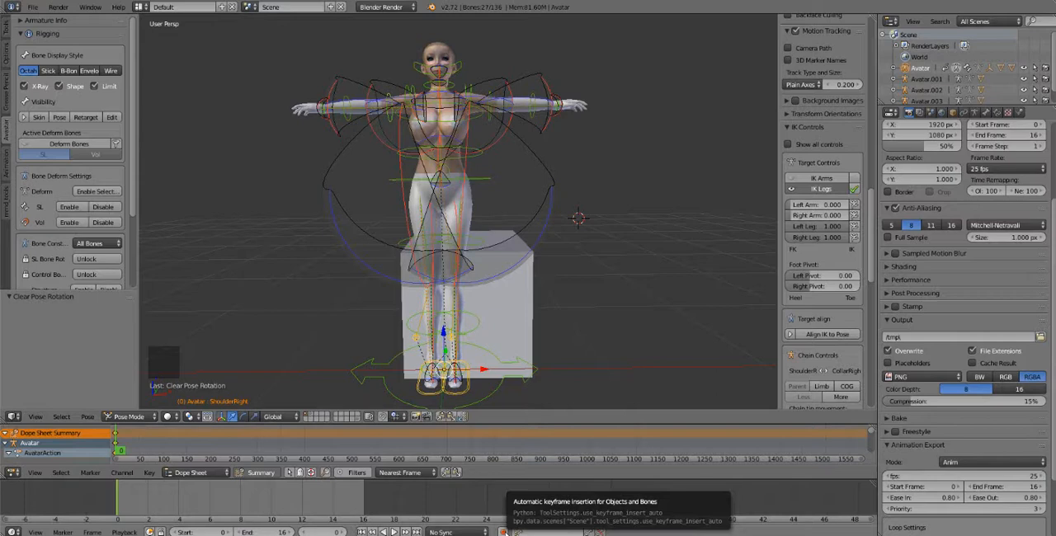
Enable automatic keyframe insertion and advance the current frame to 1
{"action": "left_click", "coordinate": [503, 531]}
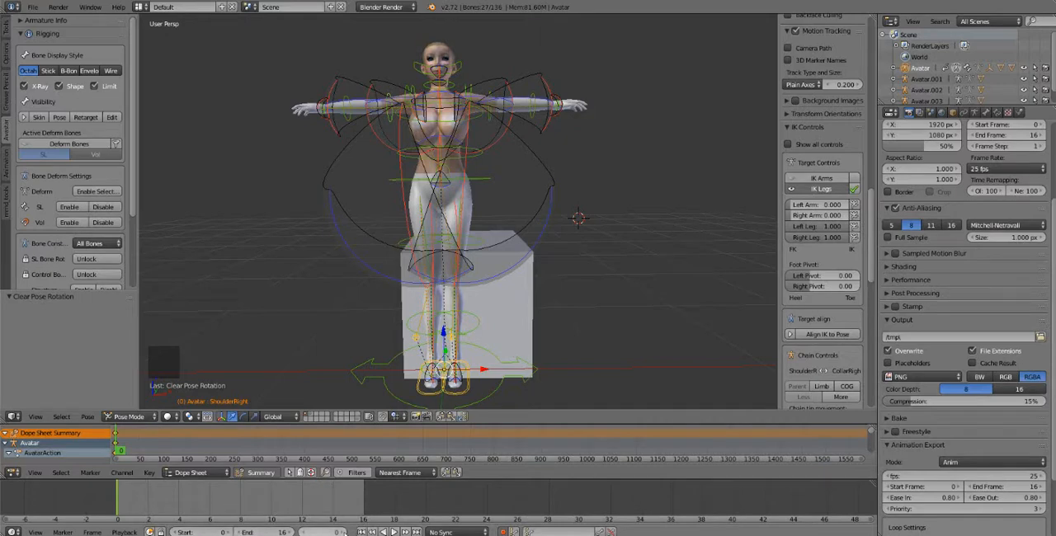
{"action": "left_click", "coordinate": [342, 532]}
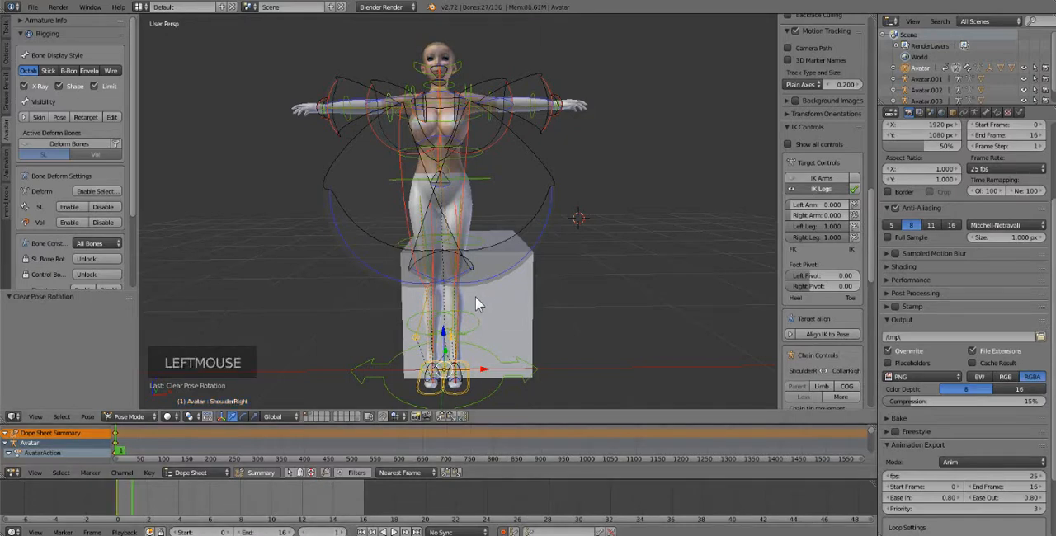
Move the avatar's COG bone about X 0.186, Y 0.406, Z -0.288 to seat the avatar on the cube
{"action": "middle_click_drag", "start_coordinate": [458, 319], "coordinate": [370, 327]}
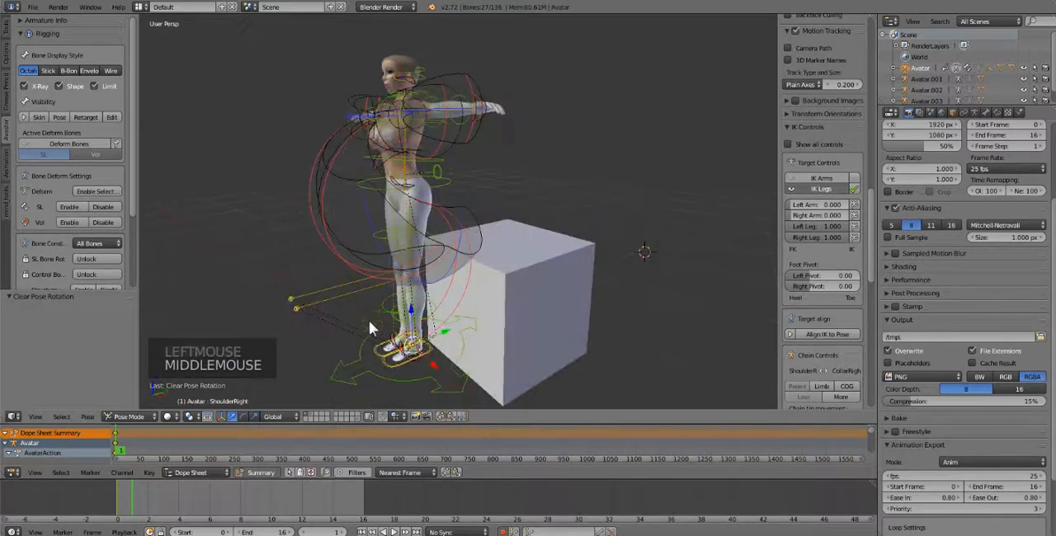
{"action": "right_click", "coordinate": [442, 177]}
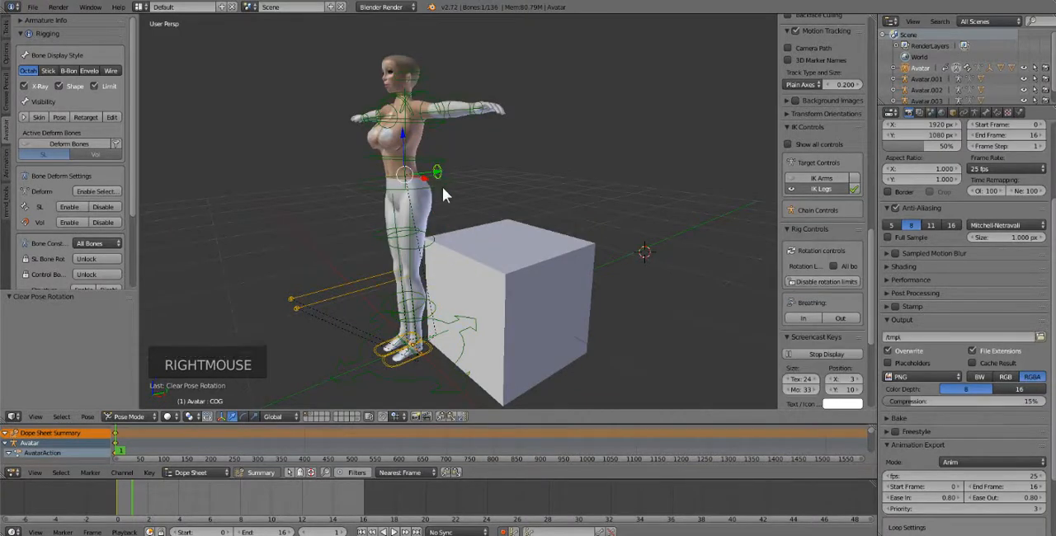
{"action": "middle_click_drag", "start_coordinate": [442, 186], "coordinate": [395, 189]}
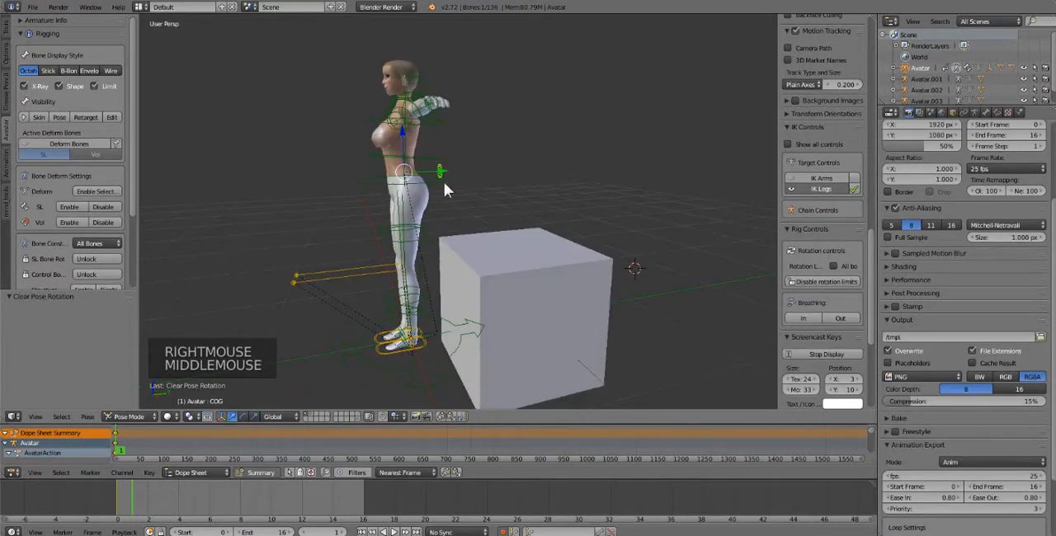
{"action": "key", "text": "g"}
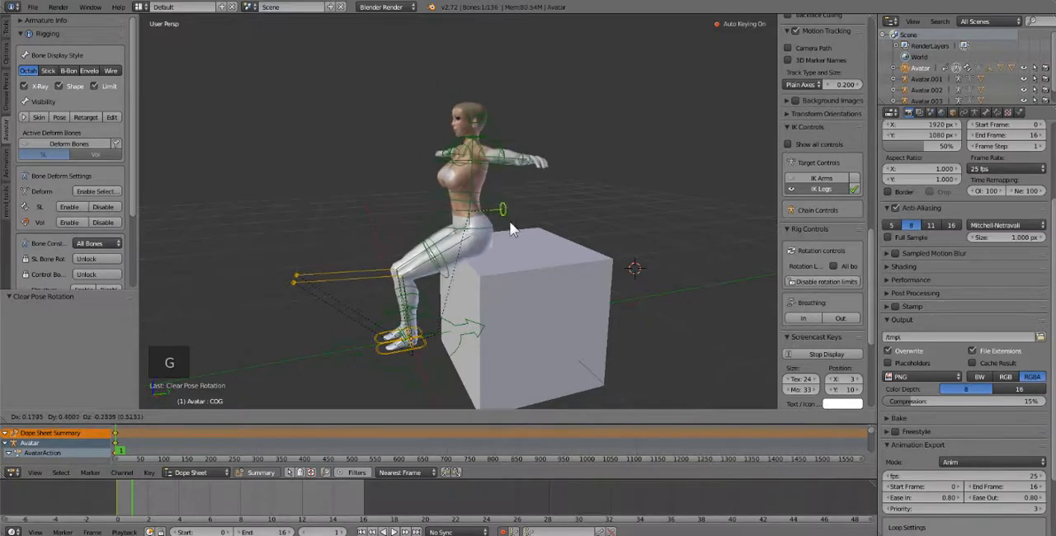
{"action": "left_click", "coordinate": [510, 225]}
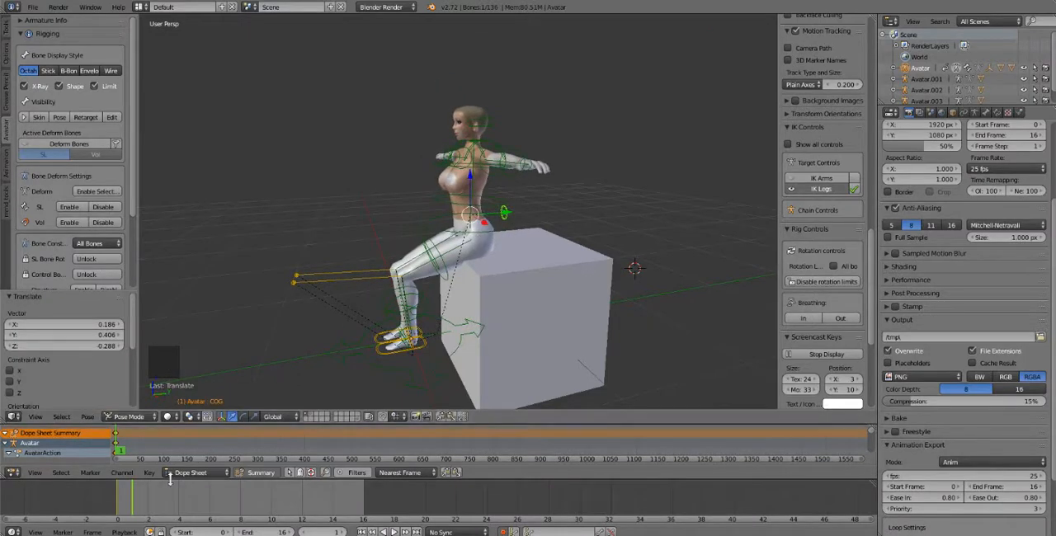
Refine the seated position by moving the COG bone about X -0.100, Y -0.065, Z -0.017
{"action": "middle_click_drag", "start_coordinate": [387, 271], "coordinate": [495, 227]}
{"action": "key", "text": "g"}
{"action": "left_click", "coordinate": [466, 214]}
{"action": "key", "text": "f"}
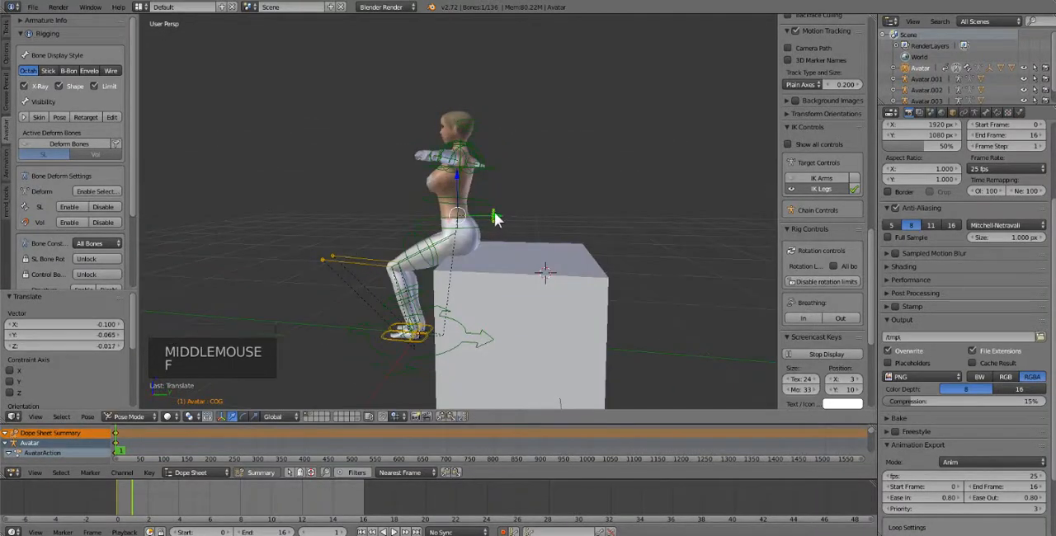
Nudge the avatar's COG bone by about X 0.003, Y -0.007, Z -0.015
{"action": "key", "text": "g"}
{"action": "left_click", "coordinate": [490, 227]}
{"action": "middle_click_drag", "start_coordinate": [446, 269], "coordinate": [507, 252]}
Select both IK heel bones and move them about 0.214 along the Y axis toward the cube
{"action": "mouse_move", "coordinate": [405, 361]}
{"action": "middle_mouse_down"}
{"action": "mouse_move", "coordinate": [463, 357]}
{"action": "mouse_move", "coordinate": [416, 364]}
{"action": "middle_mouse_up"}
{"action": "right_click", "coordinate": [417, 378]}
{"action": "right_click", "coordinate": [435, 378], "text": "shift"}
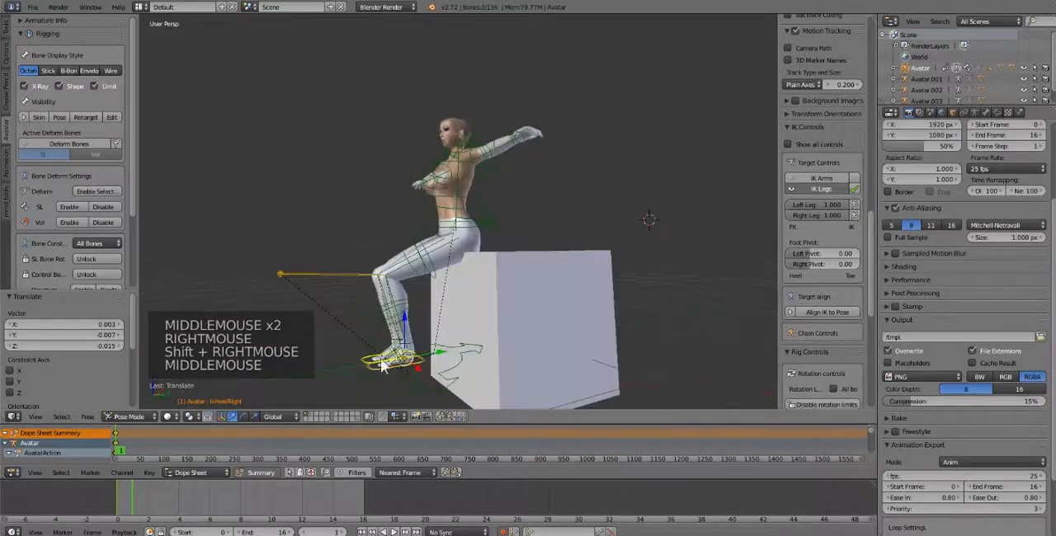
{"action": "left_click_drag", "start_coordinate": [417, 365], "coordinate": [456, 334]}
{"action": "scroll", "coordinate": [456, 335], "scroll_direction": "up", "scroll_amount": 1}
{"action": "mouse_move", "coordinate": [456, 334]}
{"action": "middle_mouse_down"}
{"action": "mouse_move", "coordinate": [436, 330]}
{"action": "mouse_move", "coordinate": [421, 348]}
{"action": "mouse_move", "coordinate": [445, 330]}
{"action": "middle_mouse_up"}
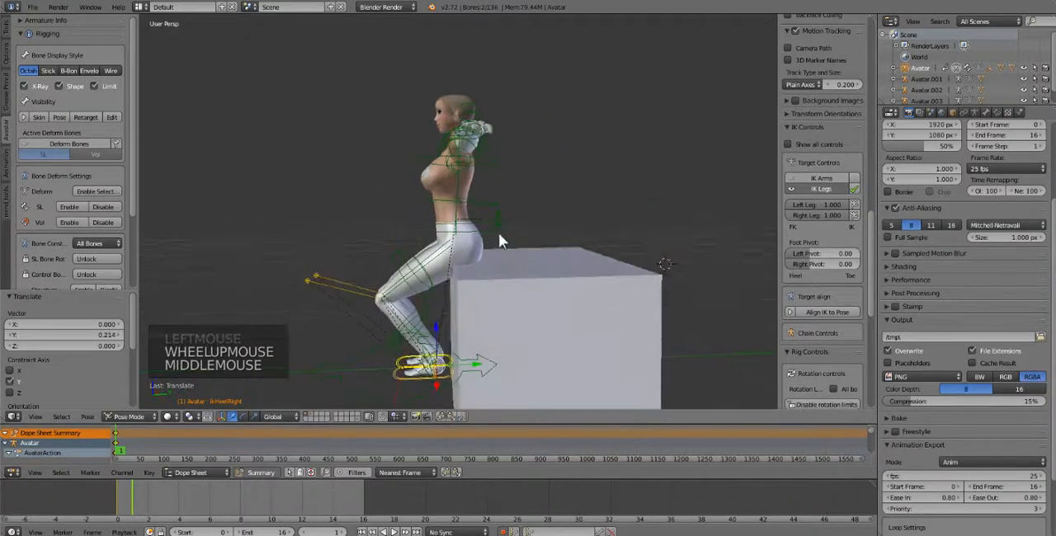
Move the COG bone farther back onto the cube by about X 0.010, Y 0.196, Z 0.049
{"action": "right_click", "coordinate": [493, 216]}
{"action": "key", "text": "g"}
{"action": "key", "text": "g"}
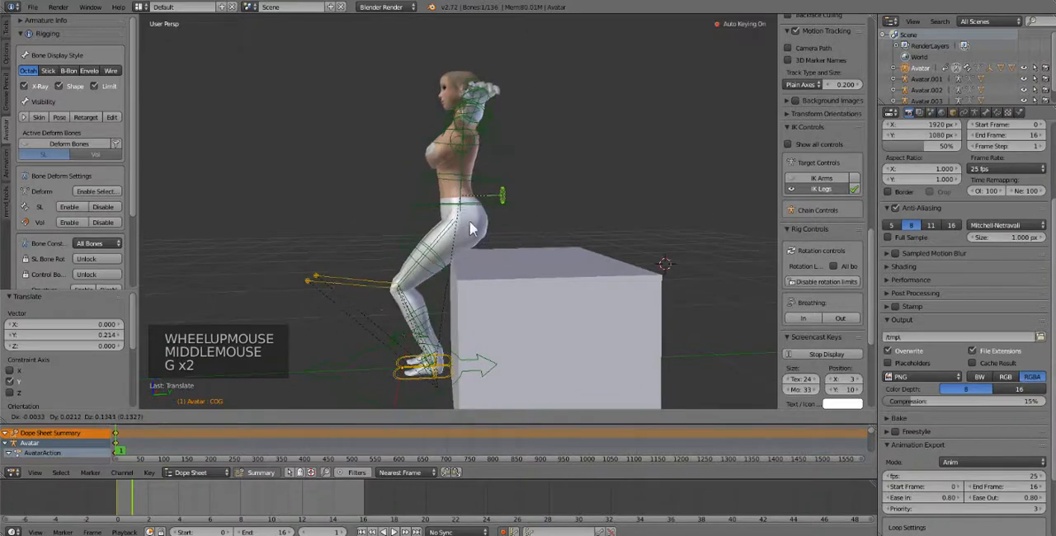
{"action": "left_click", "coordinate": [488, 235]}
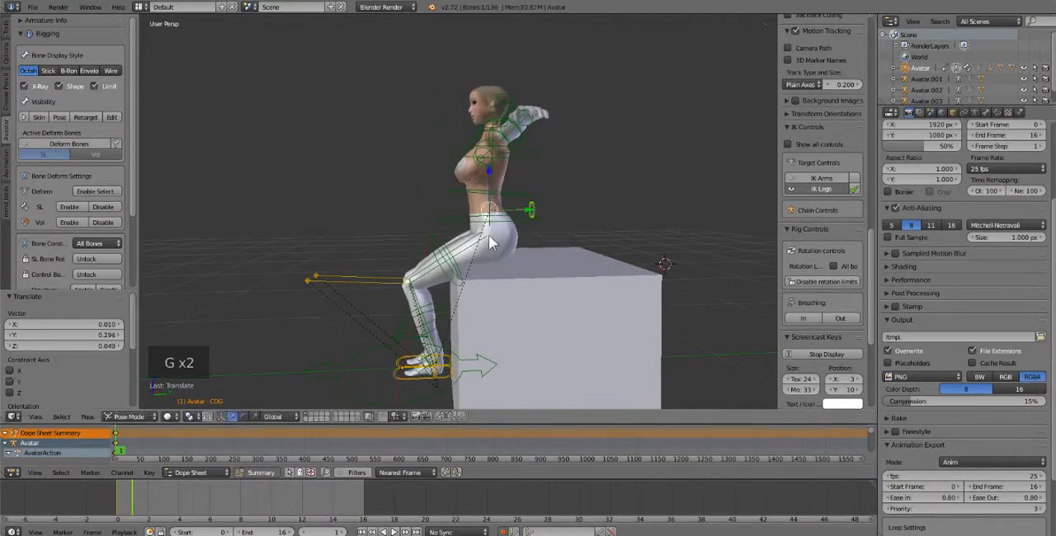
Select both IK heel bones and raise the feet along the Z axis
{"action": "right_click", "coordinate": [415, 378]}
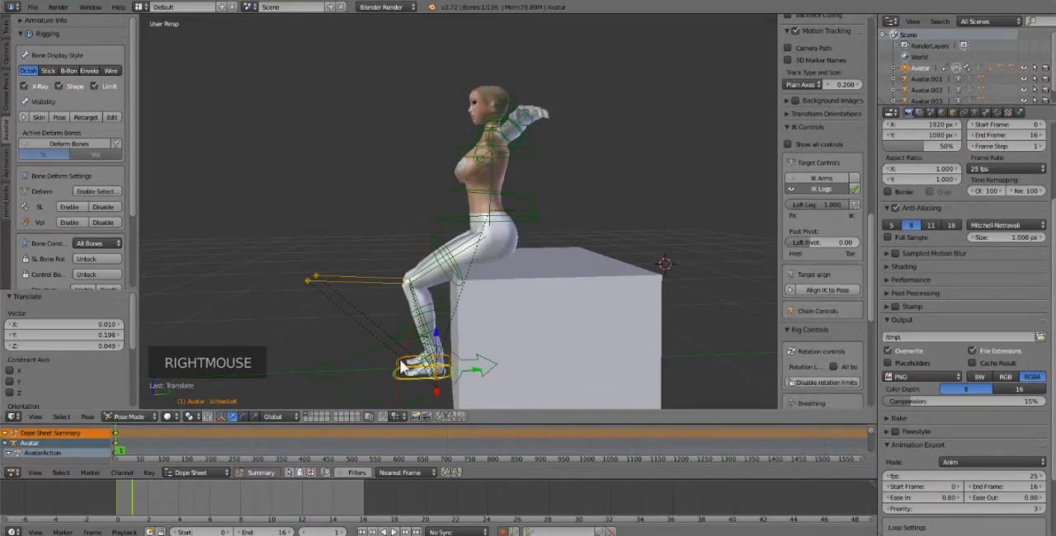
{"action": "right_click", "coordinate": [441, 338], "text": "shift"}
{"action": "left_click_drag", "start_coordinate": [437, 333], "coordinate": [431, 299]}
Shift the COG bone about 0.150 along Y and -0.070 along X to center the avatar on the cube
{"action": "right_click", "coordinate": [528, 209]}
{"action": "mouse_move", "coordinate": [530, 208]}
{"action": "left_mouse_down"}
{"action": "mouse_move", "coordinate": [557, 197]}
{"action": "mouse_move", "coordinate": [541, 195]}
{"action": "left_mouse_up"}
{"action": "middle_click_drag", "start_coordinate": [497, 199], "coordinate": [596, 220]}
{"action": "middle_click_drag", "start_coordinate": [487, 226], "coordinate": [511, 211]}
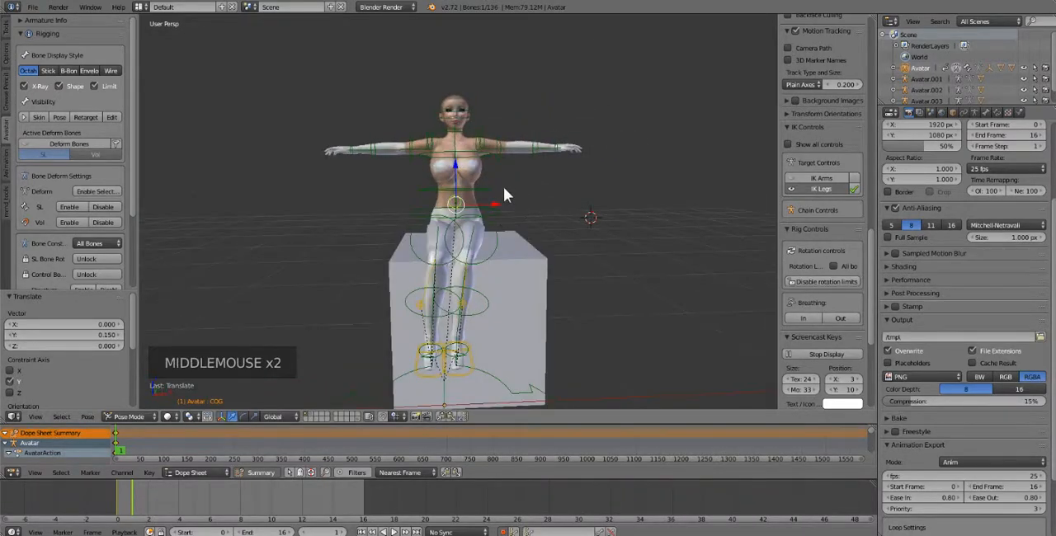
{"action": "left_click_drag", "start_coordinate": [496, 208], "coordinate": [465, 202]}
Lower the right arm by moving the right wrist bone about X 0.441, Y -0.166, Z -0.542
{"action": "right_click", "coordinate": [339, 156]}
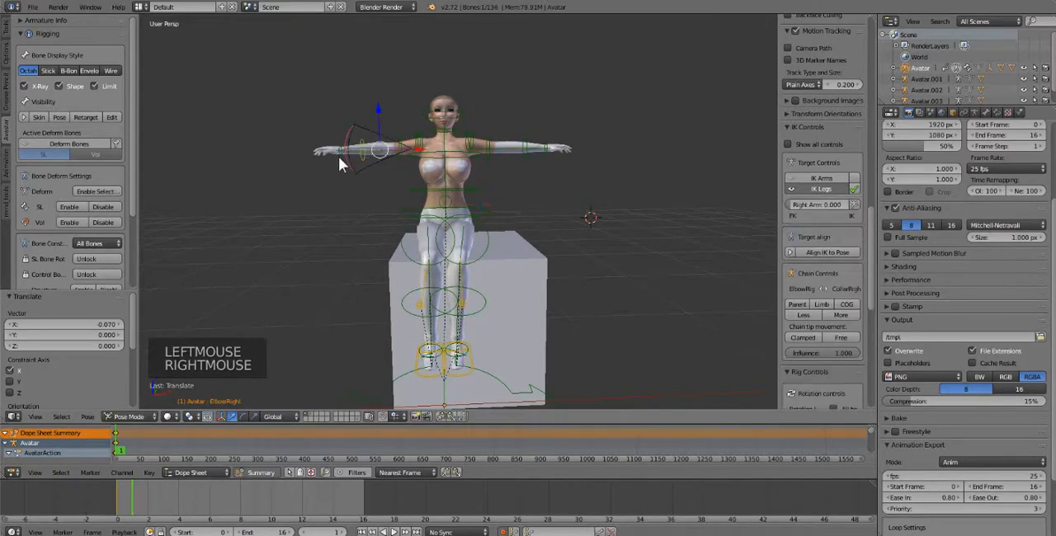
{"action": "right_click", "coordinate": [336, 154]}
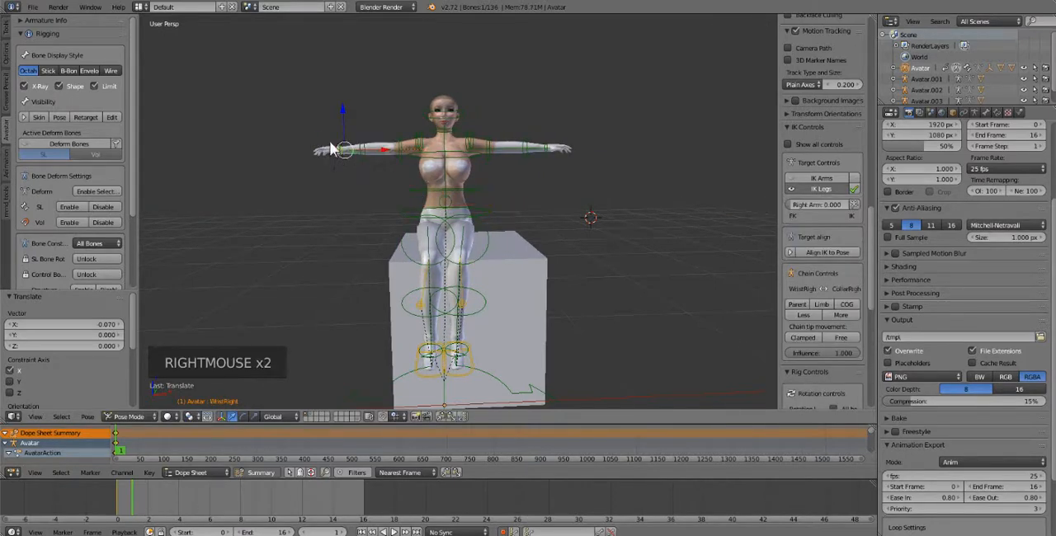
{"action": "scroll", "coordinate": [347, 178], "scroll_direction": "up", "scroll_amount": 1}
{"action": "middle_click_drag", "start_coordinate": [387, 190], "coordinate": [360, 186]}
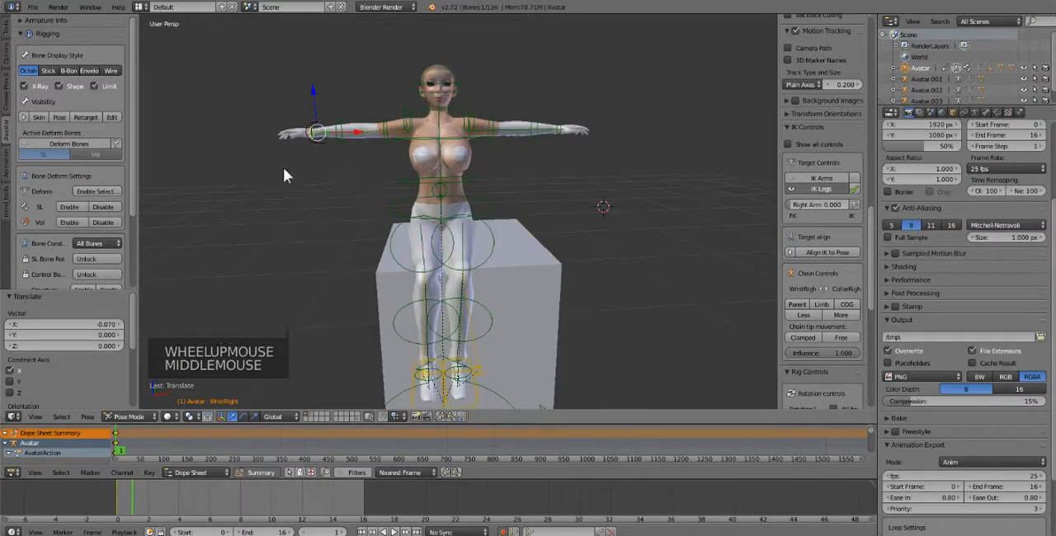
{"action": "key", "text": "g"}
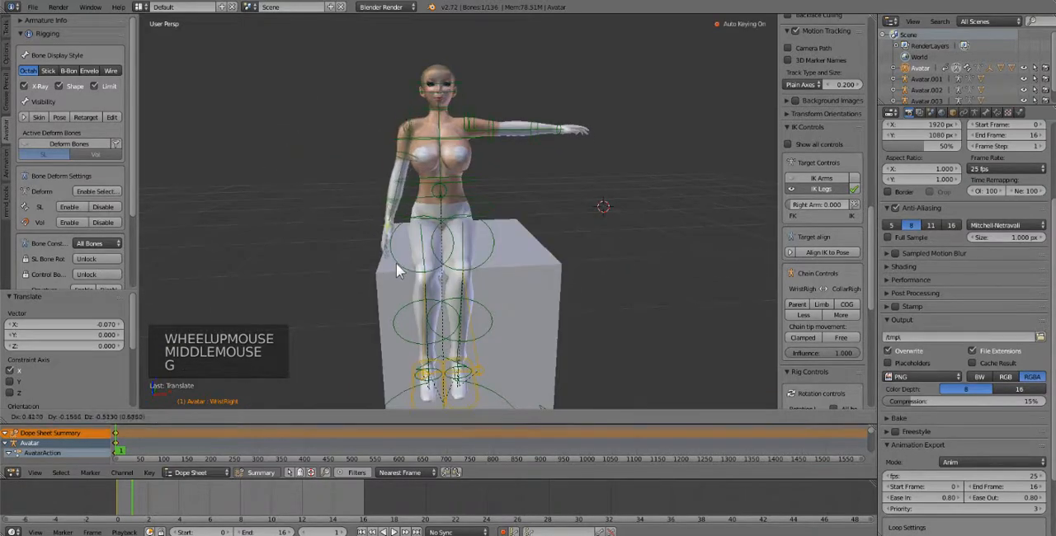
{"action": "left_click", "coordinate": [399, 263]}
Lower the left arm by moving the left wrist bone about X -0.402, Y -0.089, Z -0.525
{"action": "right_click", "coordinate": [557, 130]}
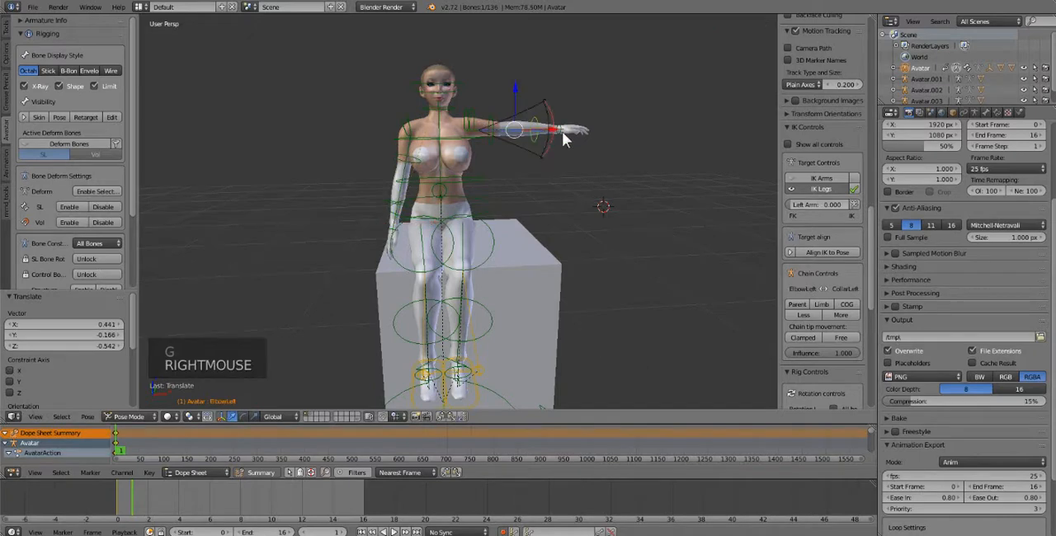
{"action": "right_click", "coordinate": [563, 131]}
{"action": "key", "text": "g"}
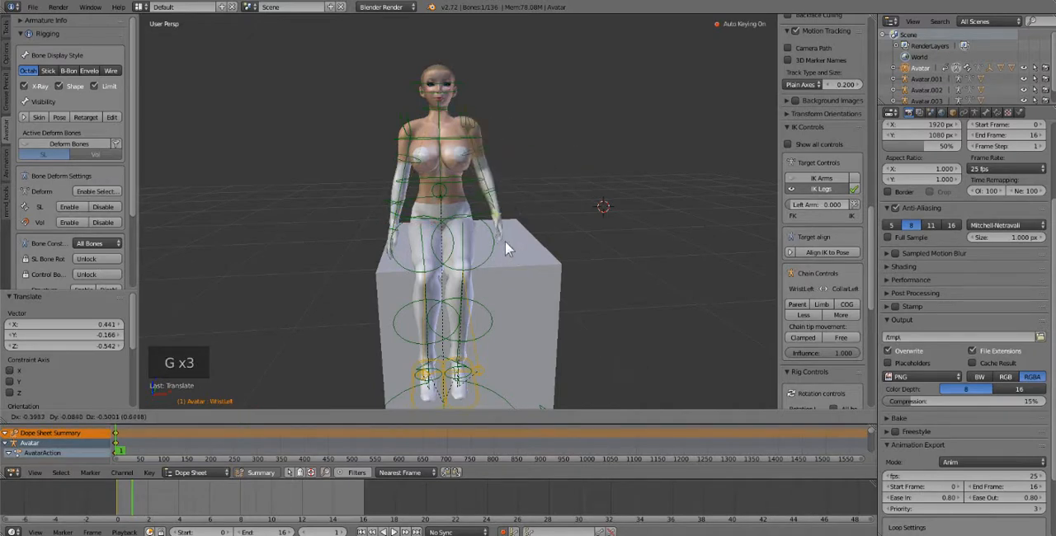
{"action": "left_click", "coordinate": [504, 243]}
Show the scene layer containing the ball gown together with the avatar's layer
{"action": "middle_click_drag", "start_coordinate": [504, 243], "coordinate": [485, 313]}
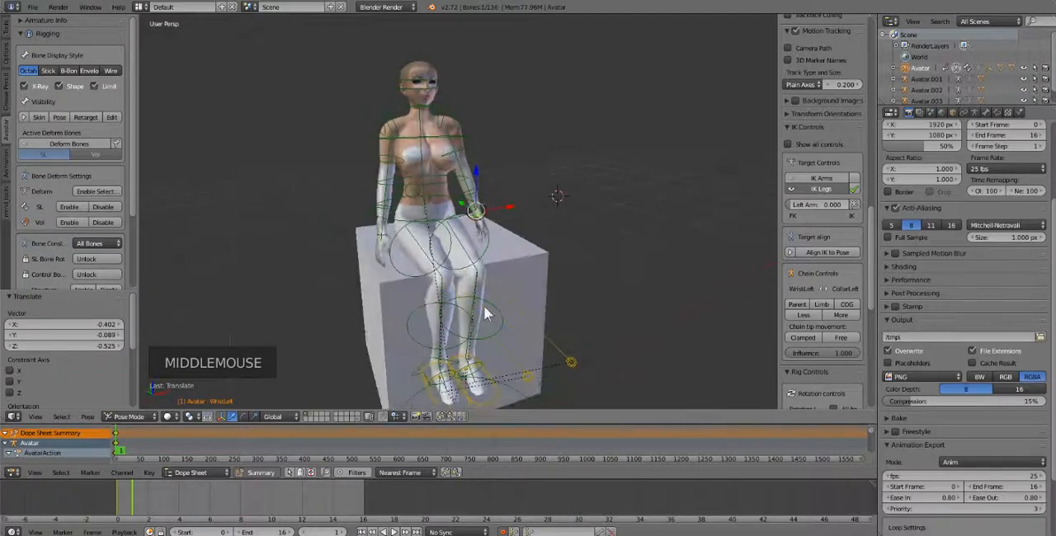
{"action": "left_click", "coordinate": [311, 412], "text": "shift"}
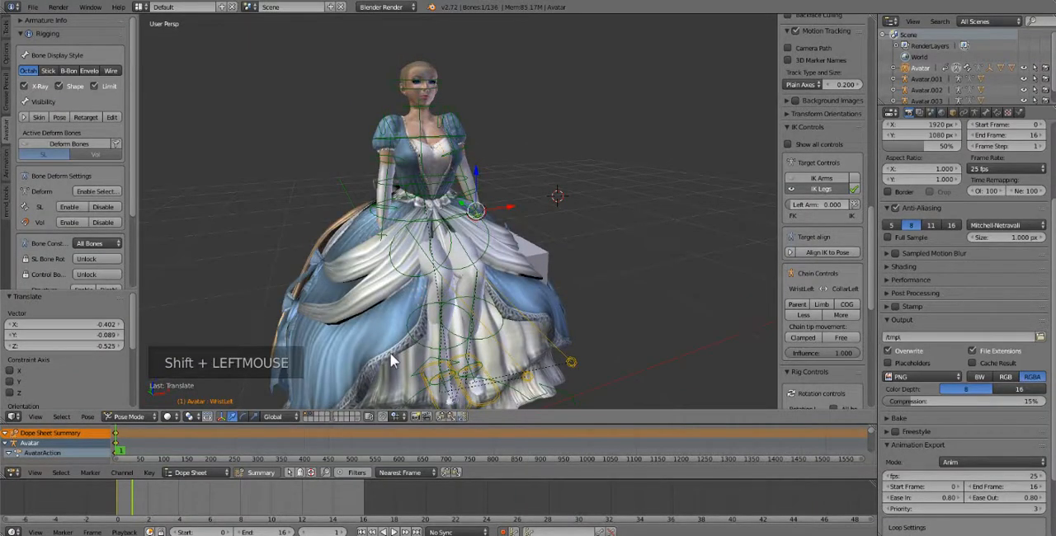
{"action": "scroll", "coordinate": [368, 314], "scroll_direction": "up", "scroll_amount": 2}
{"action": "middle_click_drag", "start_coordinate": [367, 313], "coordinate": [363, 245]}
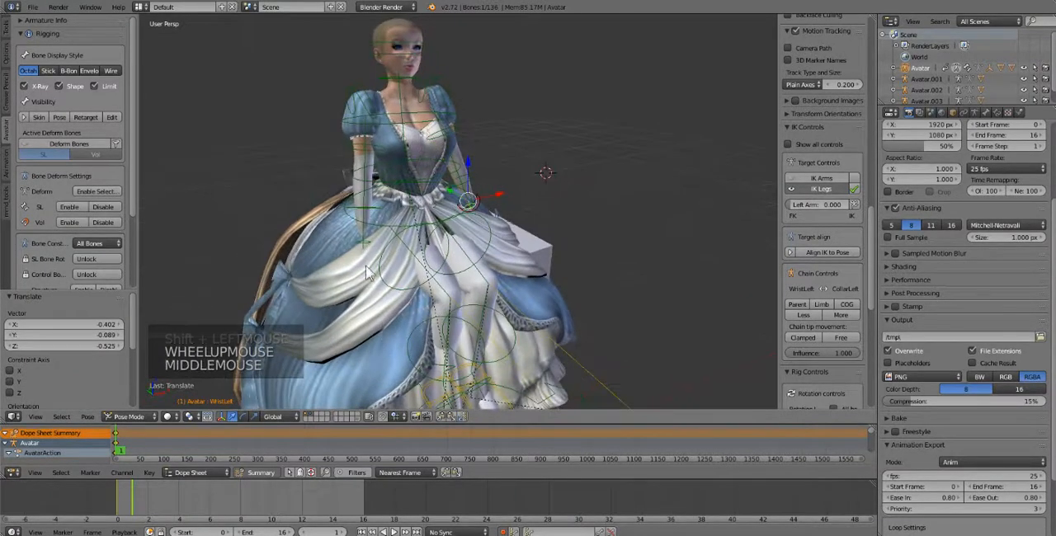
Move the right wrist bone toward the lap by about X 0.076, Y -0.023, Z 0.046
{"action": "right_click", "coordinate": [363, 248]}
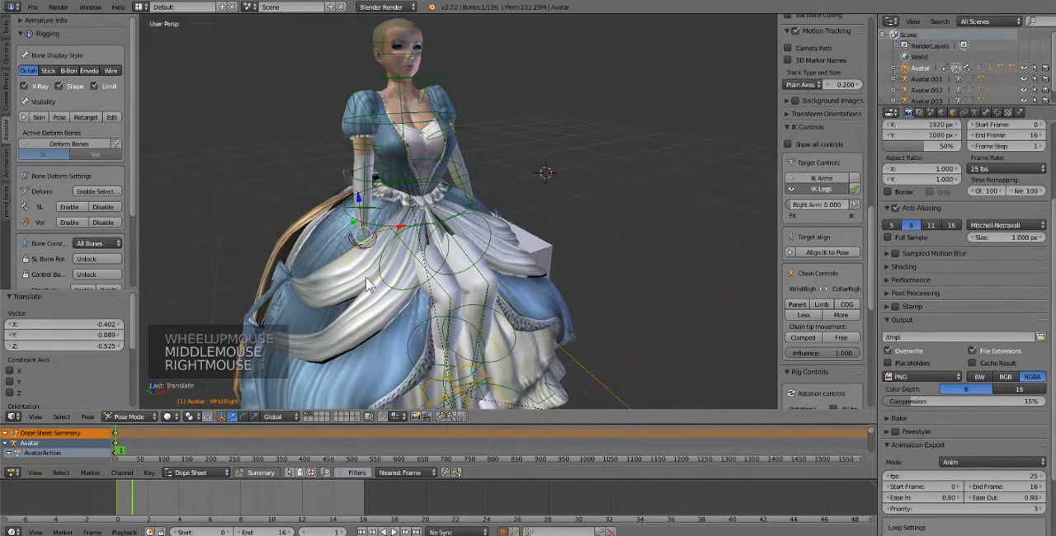
{"action": "key", "text": "g"}
{"action": "key", "text": "g"}
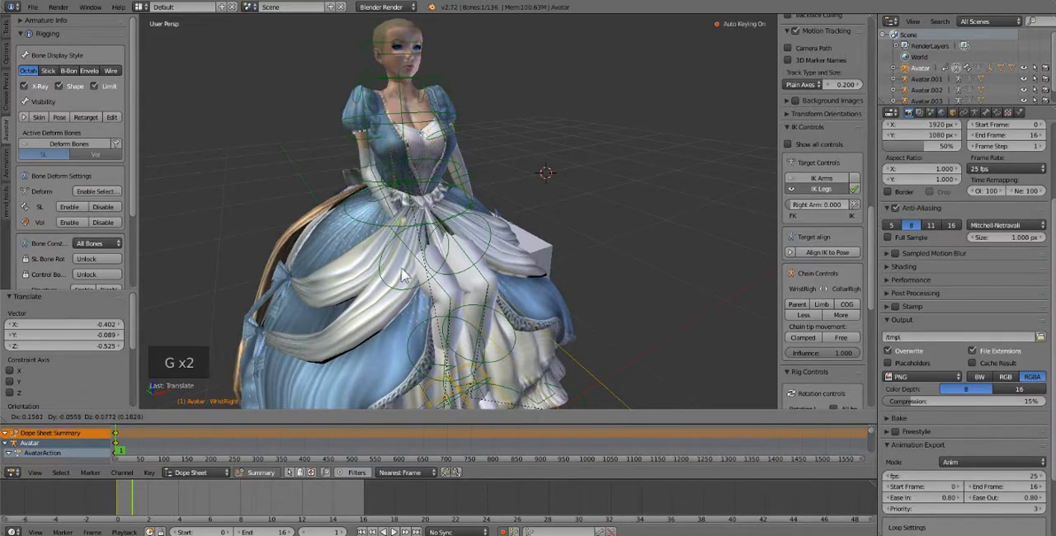
{"action": "left_click", "coordinate": [391, 272]}
Bring the right hand forward above the skirt by moving the wrist bone about X 0.063, Y -0.056, Z 0.129
{"action": "middle_click_drag", "start_coordinate": [430, 283], "coordinate": [446, 293]}
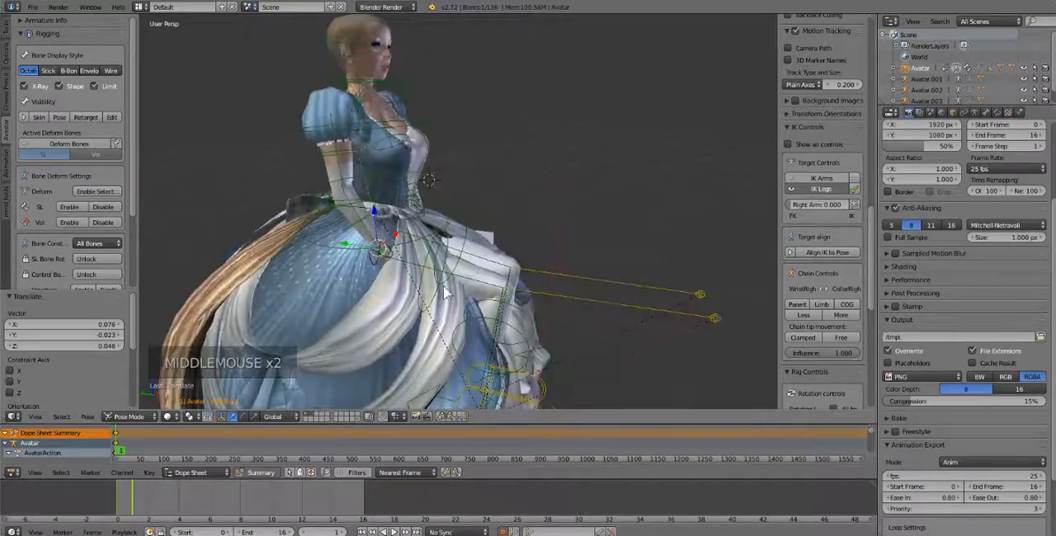
{"action": "key", "text": "g"}
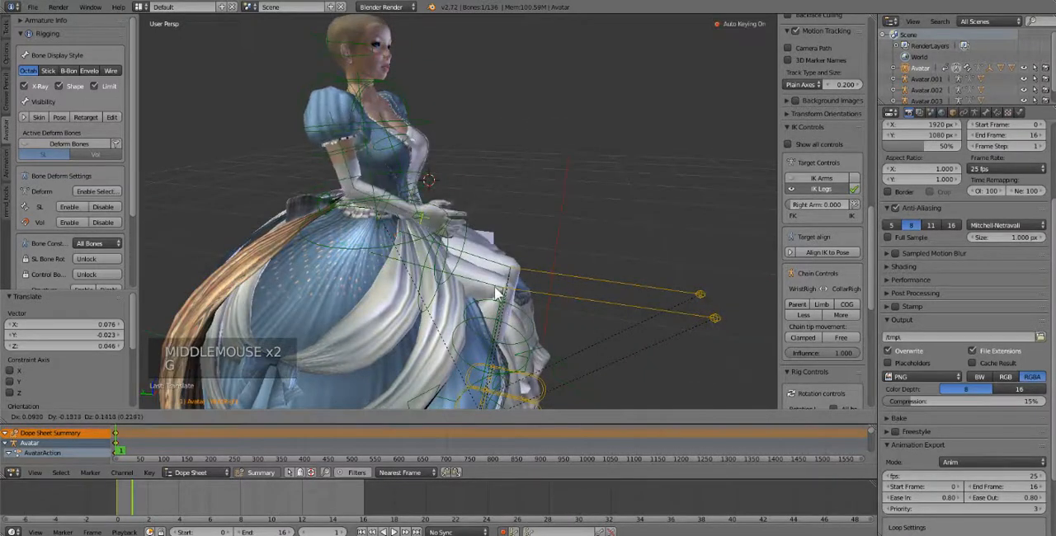
{"action": "left_click", "coordinate": [473, 289]}
{"action": "middle_click_drag", "start_coordinate": [473, 290], "coordinate": [443, 286]}
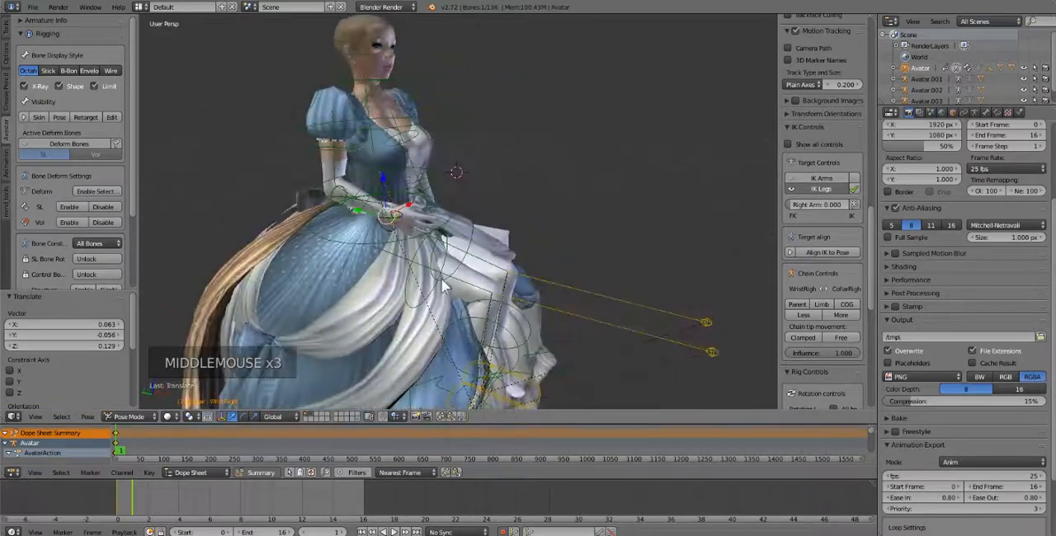
Rotate the right wrist bone with a trackball rotation of about -40.1° and 18.3°, plus a view rotation of about -14.1°
{"action": "scroll", "coordinate": [440, 244], "scroll_direction": "up", "scroll_amount": 2}
{"action": "middle_click_drag", "start_coordinate": [438, 247], "coordinate": [406, 252]}
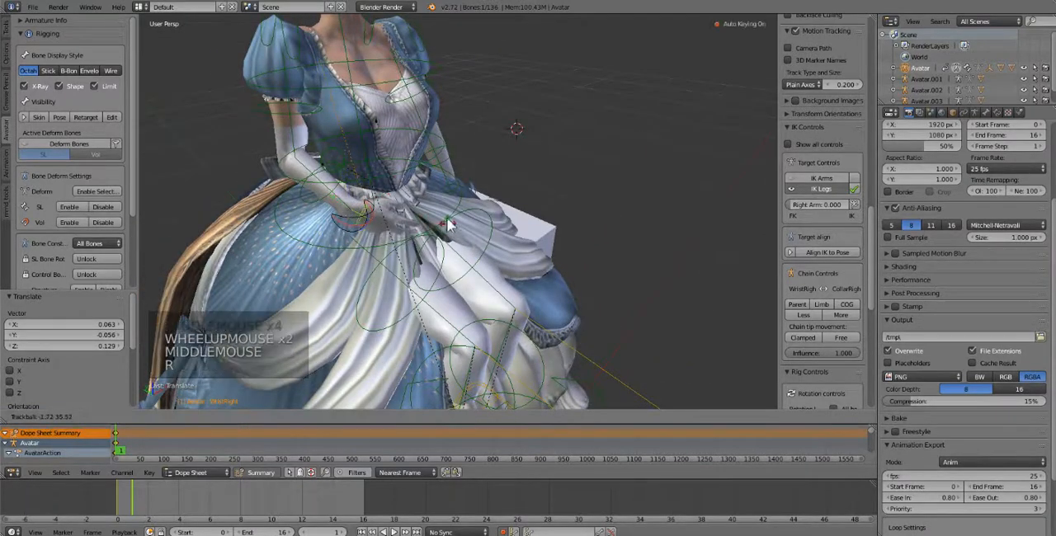
{"action": "key", "text": "r"}
{"action": "key", "text": "r"}
{"action": "left_click", "coordinate": [445, 246]}
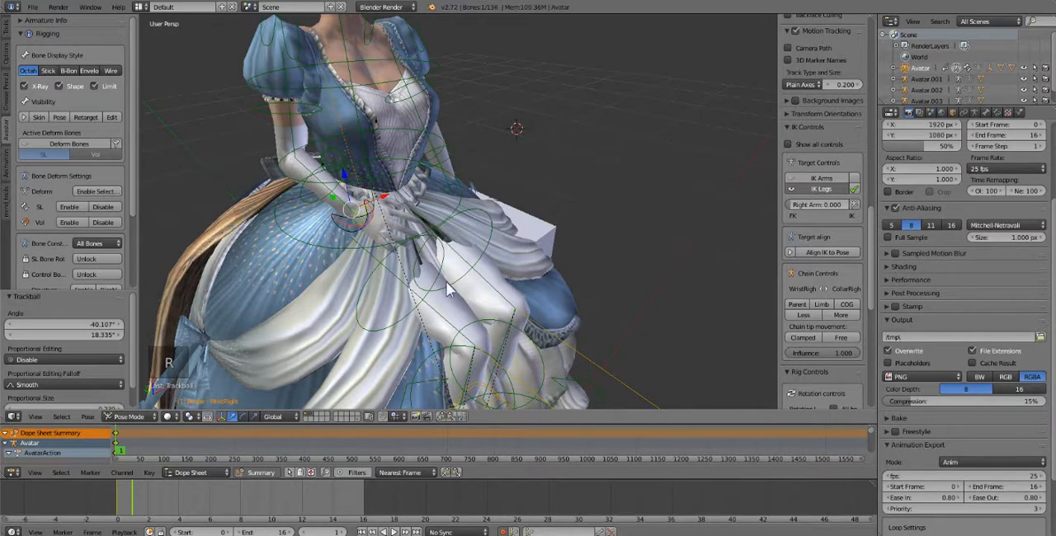
{"action": "key", "text": "r"}
{"action": "left_click", "coordinate": [461, 257]}
{"action": "middle_click_drag", "start_coordinate": [354, 245], "coordinate": [325, 237]}
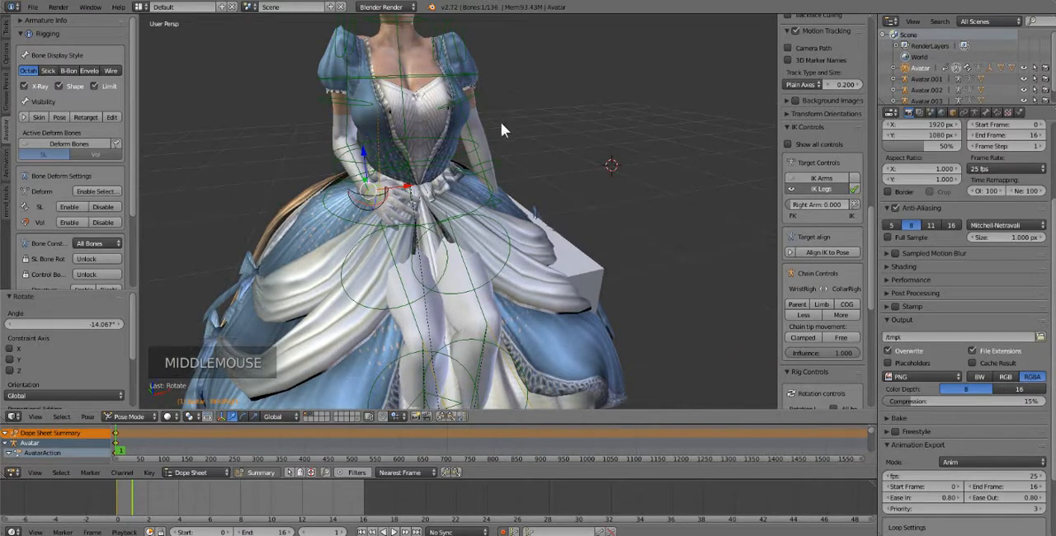
{"action": "middle_click_drag", "start_coordinate": [379, 121], "coordinate": [408, 132]}
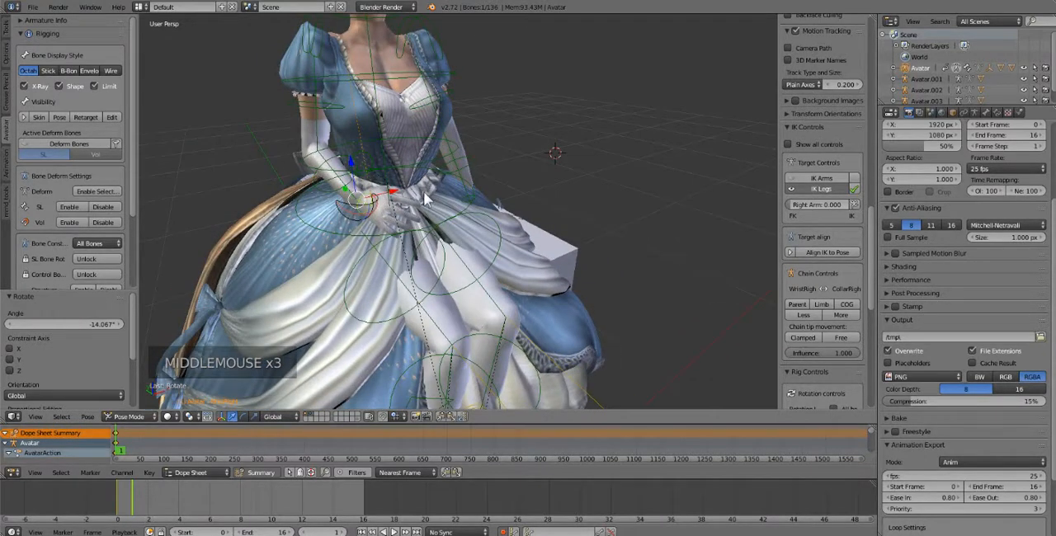
{"action": "middle_click_drag", "start_coordinate": [447, 186], "coordinate": [408, 169]}
Copy the pose of the right wrist, elbow, shoulder and collar bones together
{"action": "scroll", "coordinate": [336, 221], "scroll_direction": "up", "scroll_amount": 1}
{"action": "middle_click_drag", "start_coordinate": [336, 222], "coordinate": [399, 217]}
{"action": "right_click", "coordinate": [307, 225]}
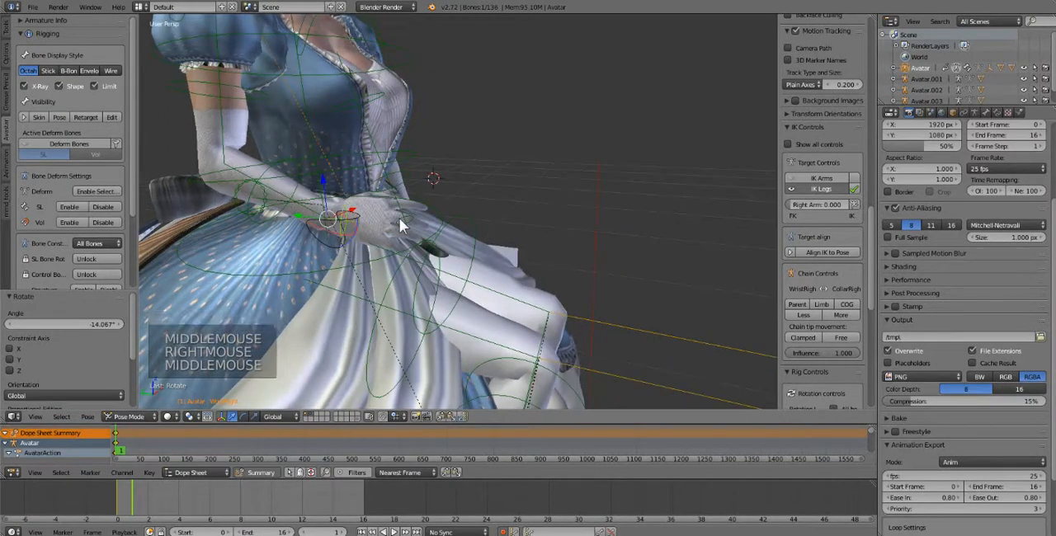
{"action": "right_click", "coordinate": [347, 224]}
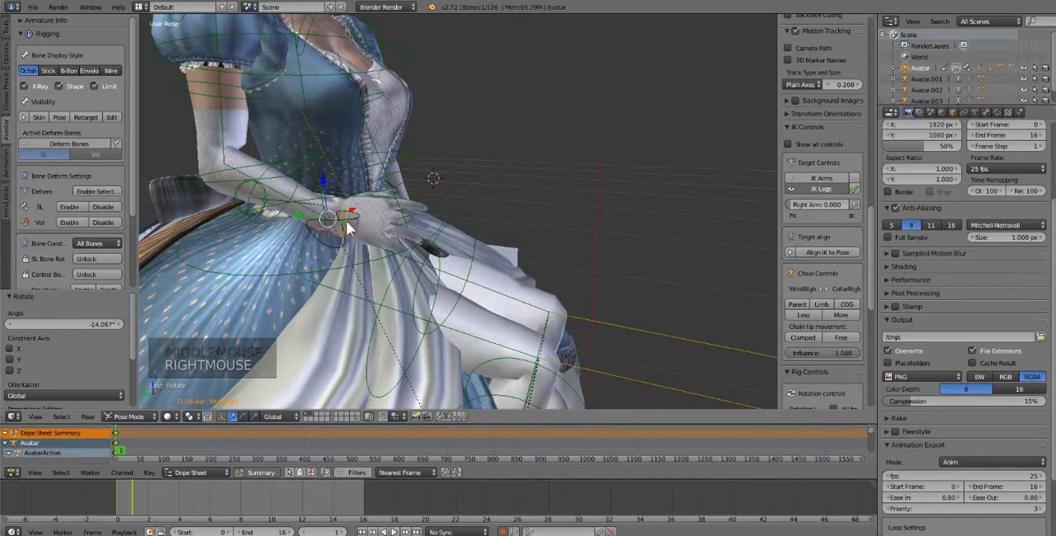
{"action": "right_click", "coordinate": [253, 155], "text": "shift"}
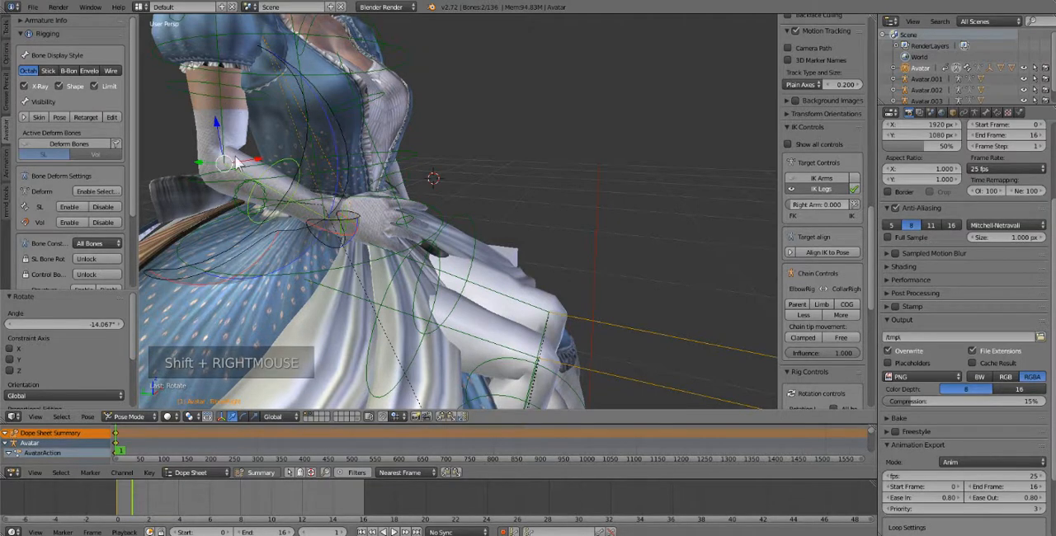
{"action": "right_click", "coordinate": [283, 122], "text": "shift"}
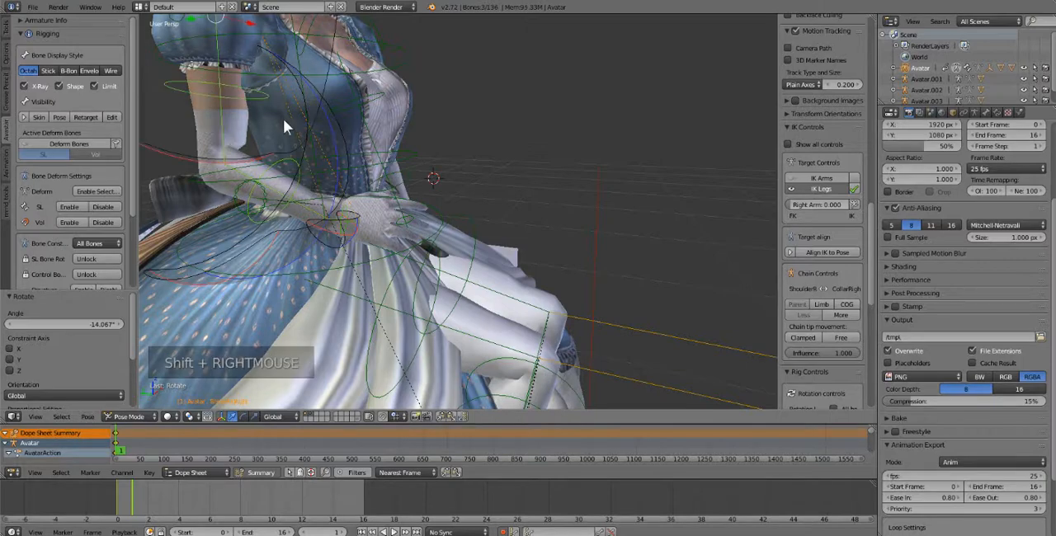
{"action": "middle_click", "coordinate": [289, 130], "text": "shift"}
{"action": "middle_click_drag", "start_coordinate": [288, 132], "coordinate": [302, 206], "text": "shift"}
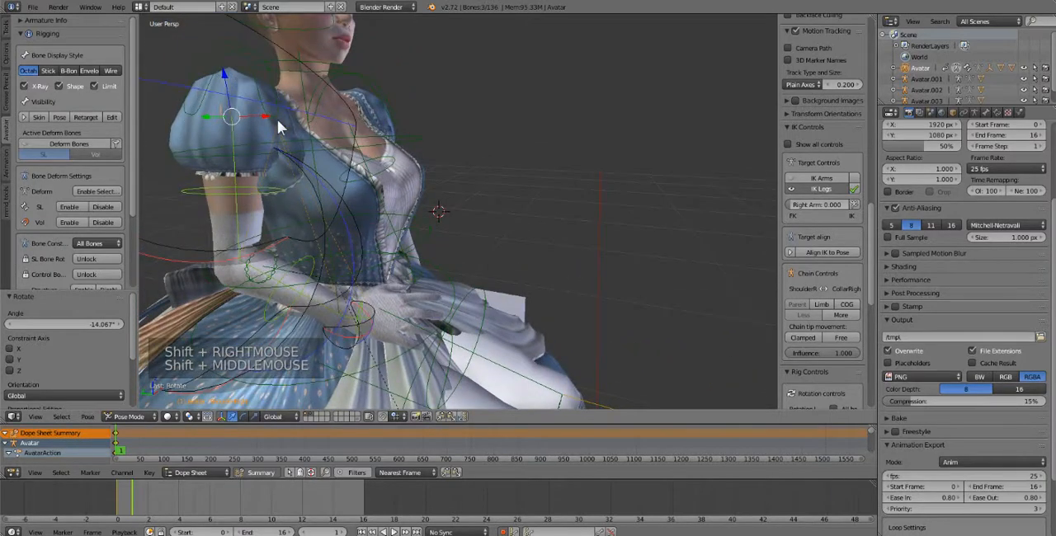
{"action": "middle_click_drag", "start_coordinate": [277, 123], "coordinate": [255, 96]}
{"action": "right_click", "coordinate": [314, 71], "text": "shift"}
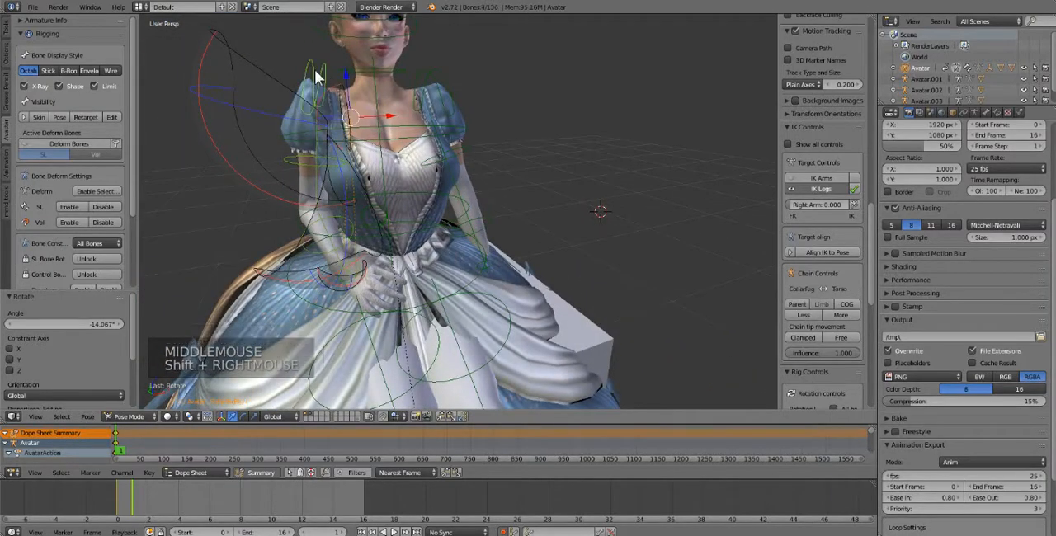
{"action": "left_click", "coordinate": [87, 421]}
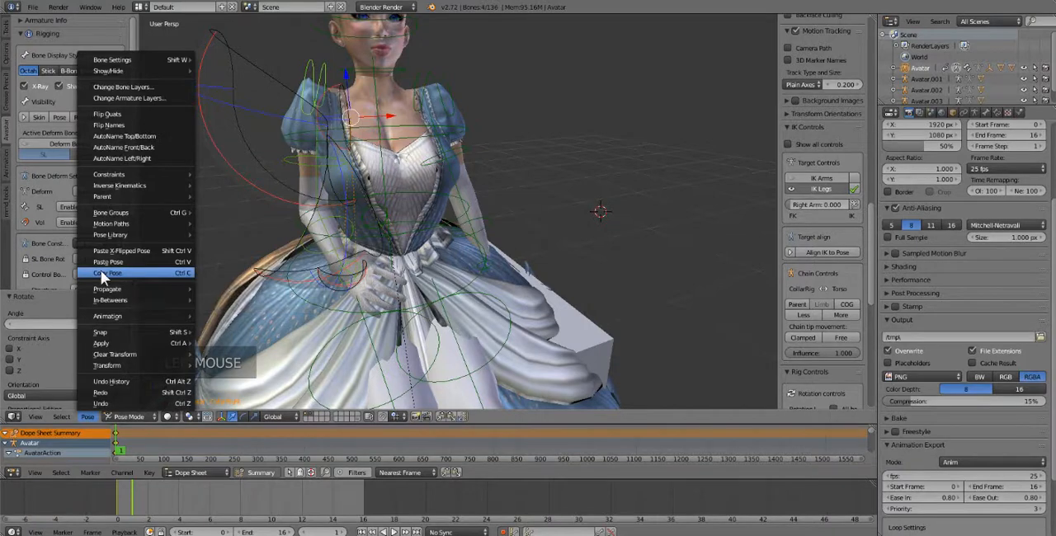
{"action": "left_click", "coordinate": [101, 273]}
Paste the copied arm pose X-flipped onto the left arm
{"action": "left_click", "coordinate": [88, 419]}
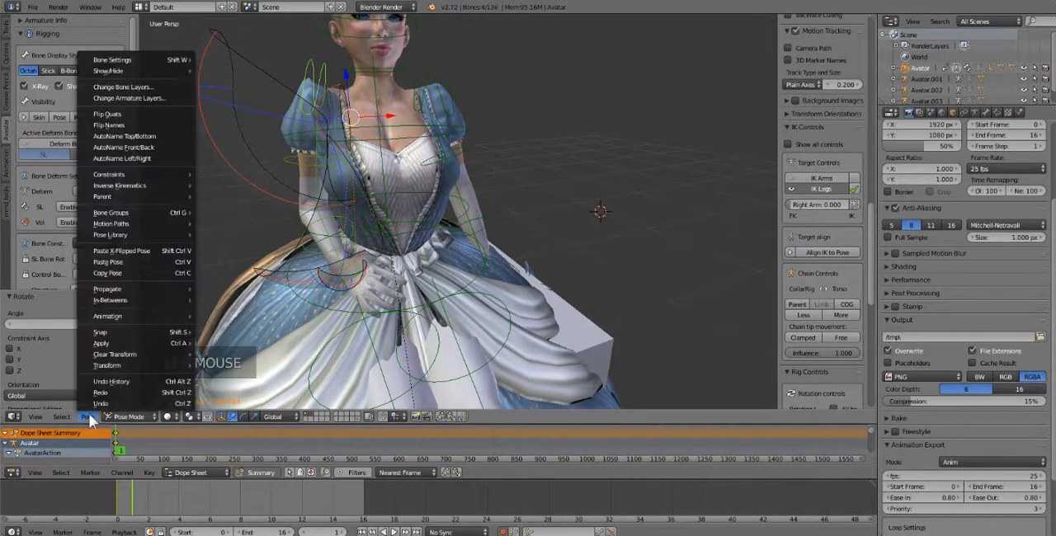
{"action": "left_click", "coordinate": [143, 251]}
{"action": "middle_click_drag", "start_coordinate": [143, 250], "coordinate": [367, 280]}
Rotate the right wrist bone with a trackball rotation of about -13.8° and 25.8°
{"action": "scroll", "coordinate": [373, 286], "scroll_direction": "up", "scroll_amount": 2}
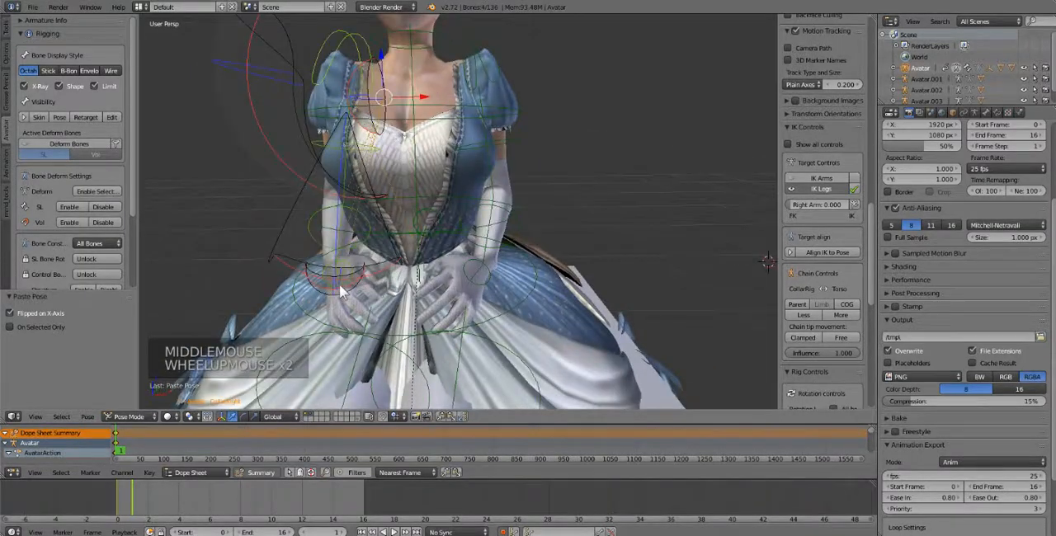
{"action": "right_click", "coordinate": [341, 287]}
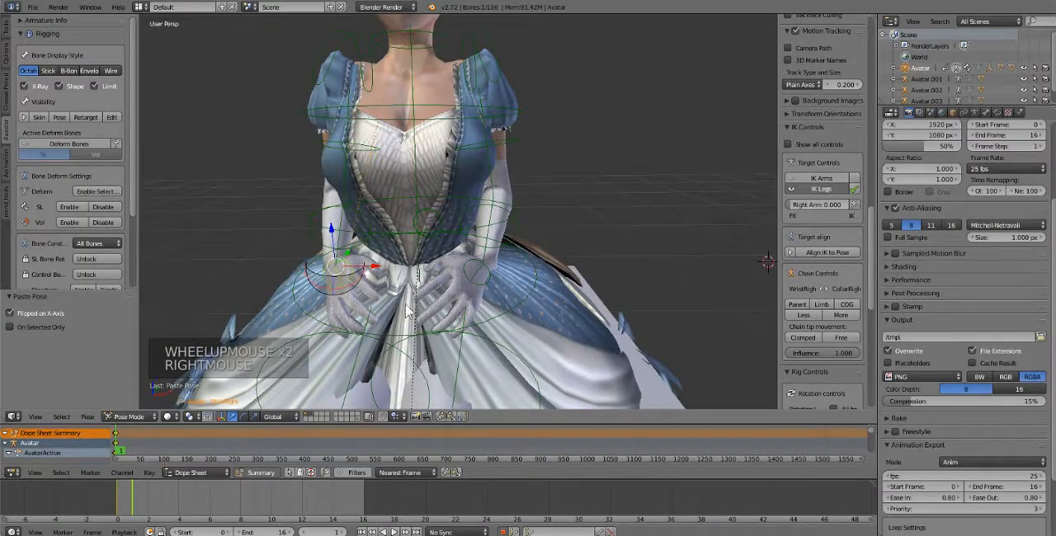
{"action": "key", "text": "r"}
{"action": "key", "text": "r"}
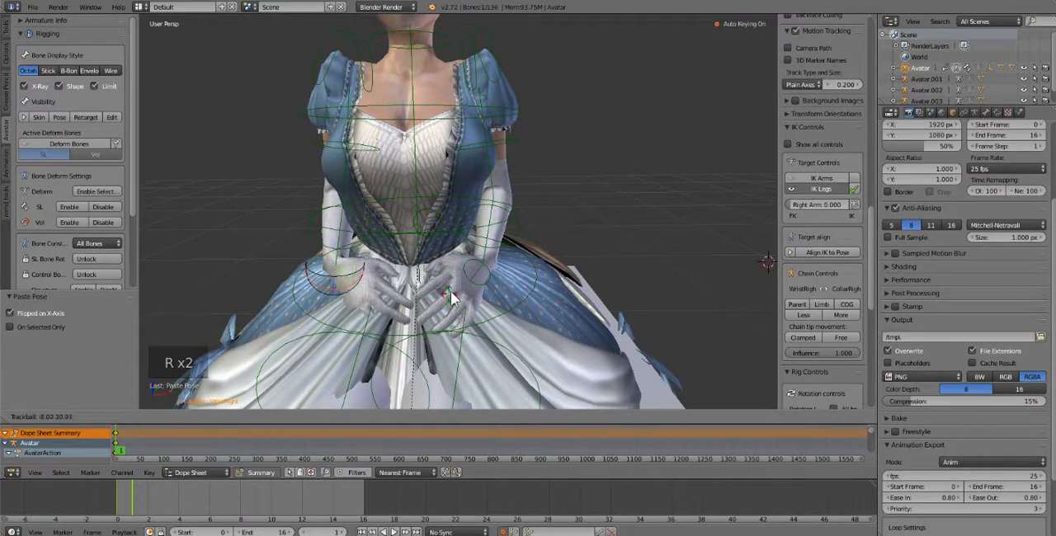
{"action": "left_click", "coordinate": [429, 290]}
Refine the right wrist bone with a view rotation of about 1.8° and a trackball rotation of about 13.8° and -24.6°
{"action": "middle_click_drag", "start_coordinate": [429, 290], "coordinate": [379, 365]}
{"action": "key", "text": "r"}
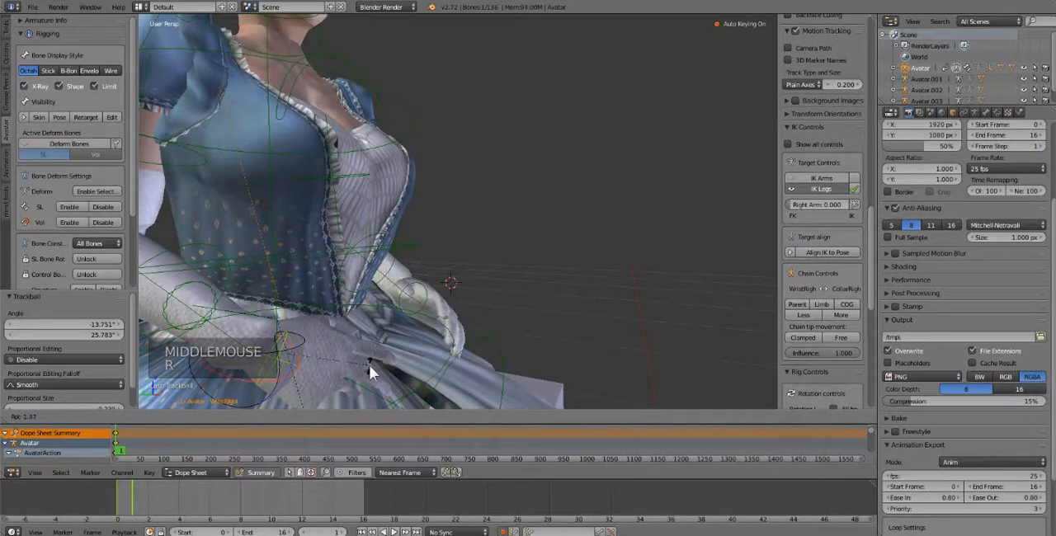
{"action": "scroll", "coordinate": [370, 366], "scroll_direction": "down", "scroll_amount": 2}
{"action": "key", "text": "r"}
{"action": "key", "text": "r"}
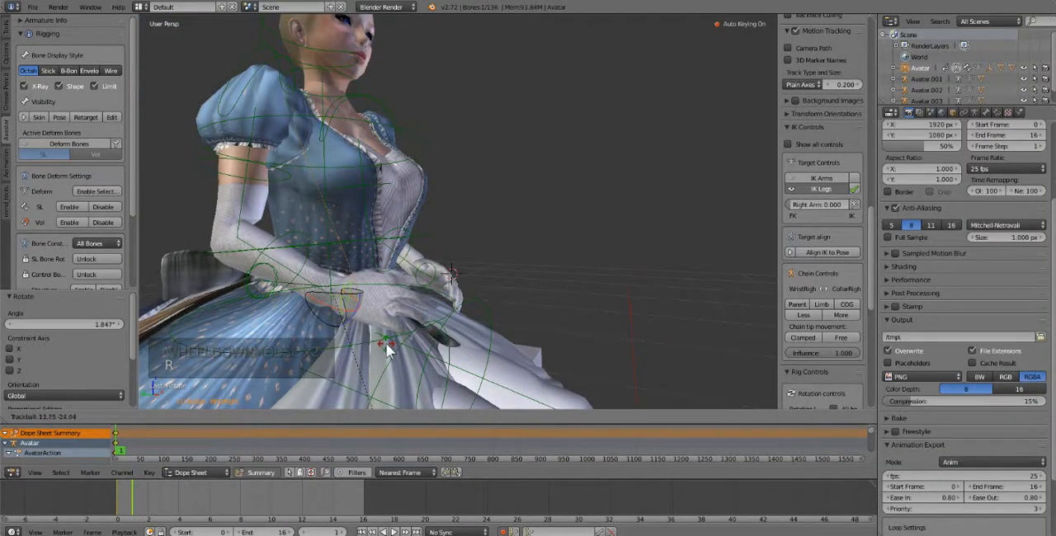
{"action": "left_click", "coordinate": [388, 350]}
Fine-tune the right wrist bone with a small trackball rotation of about 0.6° and 5.7°
{"action": "middle_click_drag", "start_coordinate": [419, 297], "coordinate": [410, 316]}
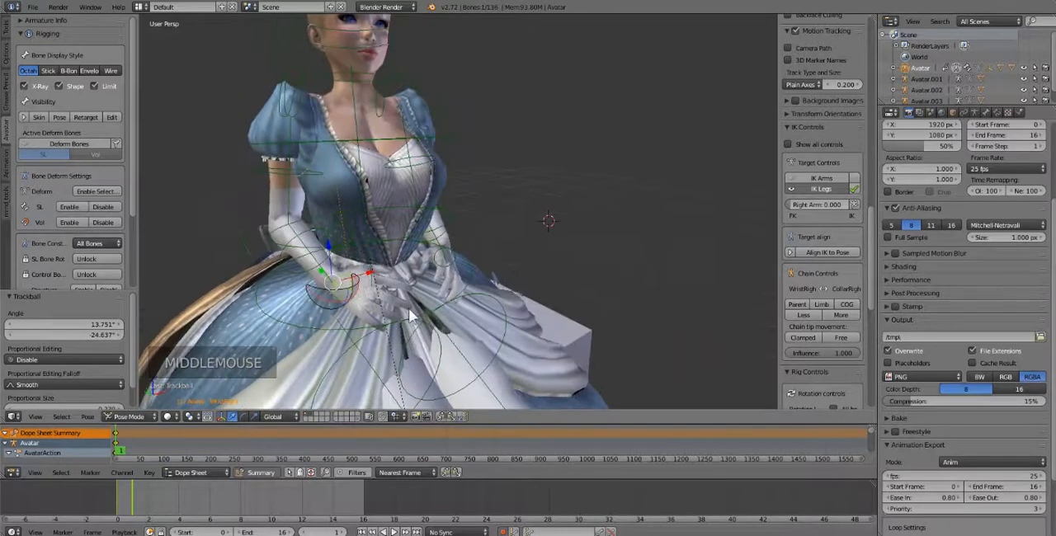
{"action": "key", "text": "r"}
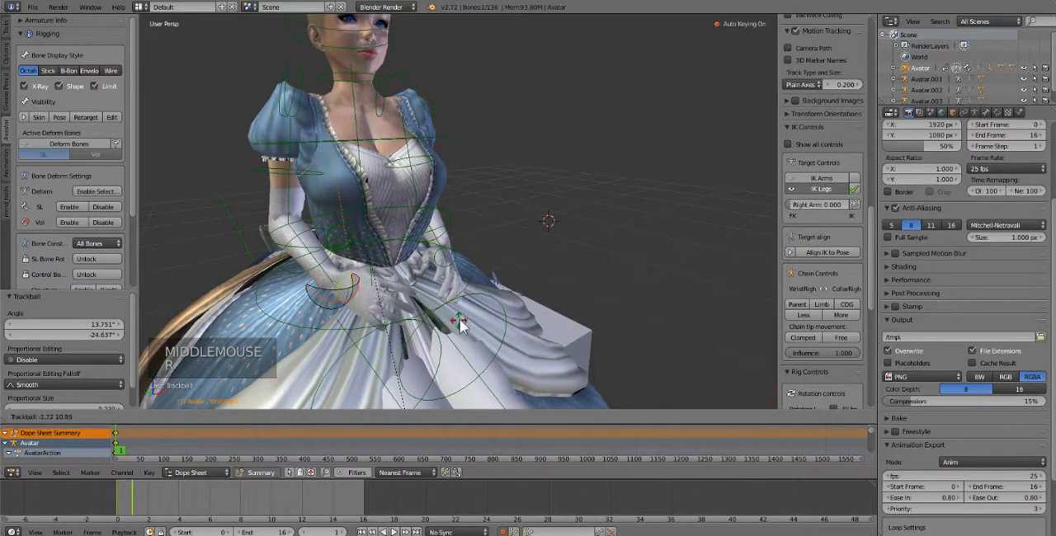
{"action": "key", "text": "r"}
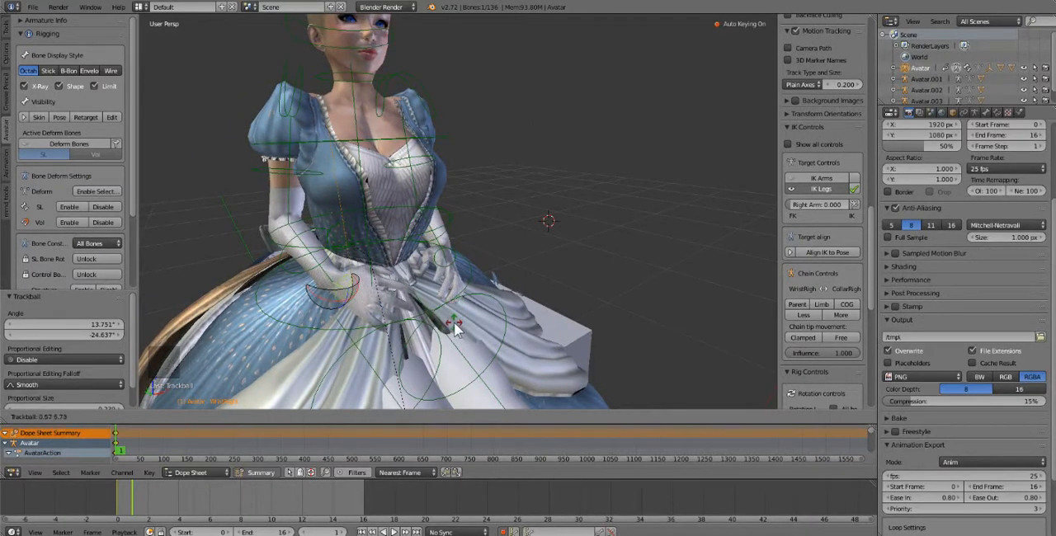
{"action": "left_click", "coordinate": [449, 321]}
Rotate the left wrist bone with a trackball rotation of about -17.2° and -11.5°
{"action": "middle_click_drag", "start_coordinate": [450, 321], "coordinate": [404, 328]}
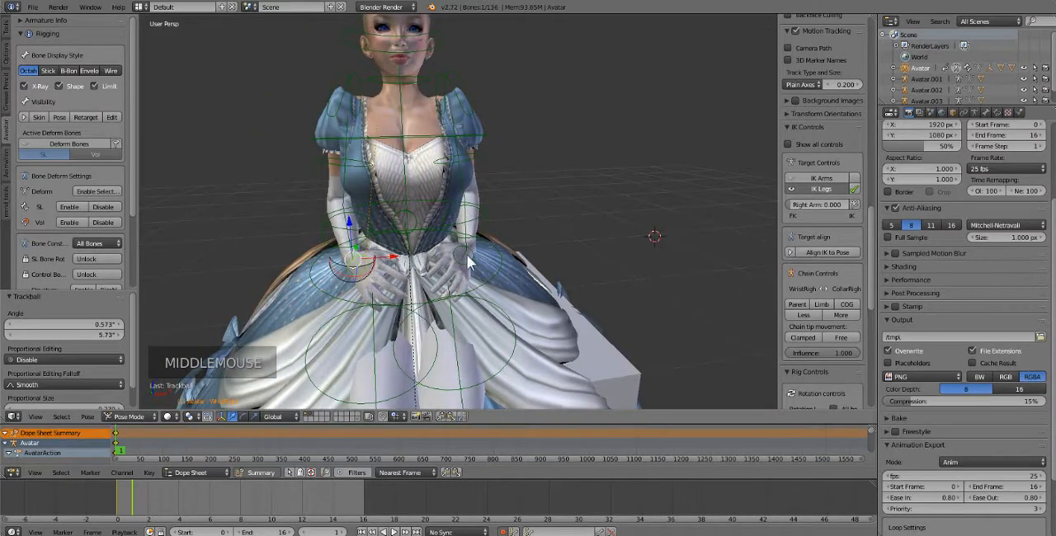
{"action": "right_click_drag", "start_coordinate": [468, 262], "coordinate": [446, 279]}
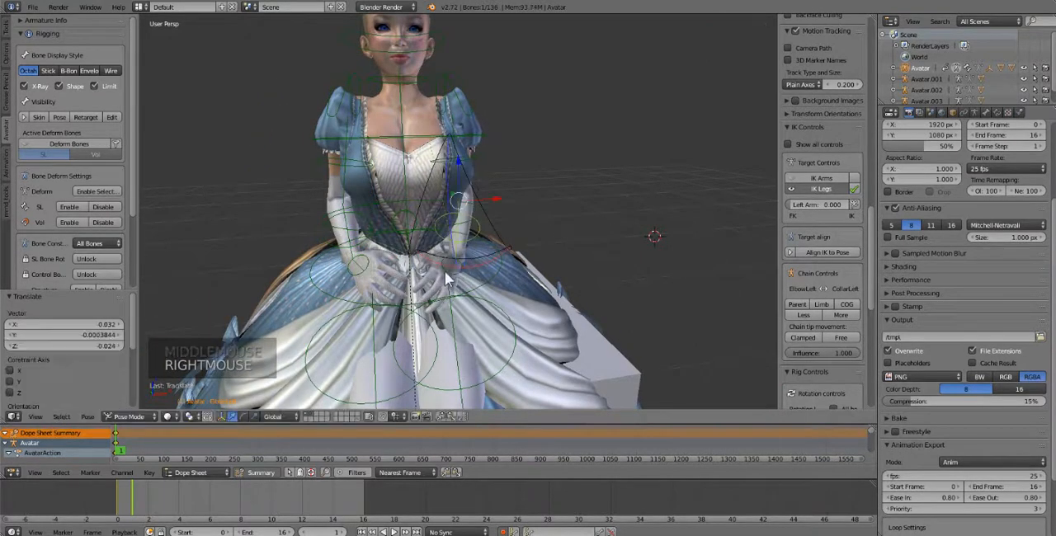
{"action": "right_click", "coordinate": [450, 283]}
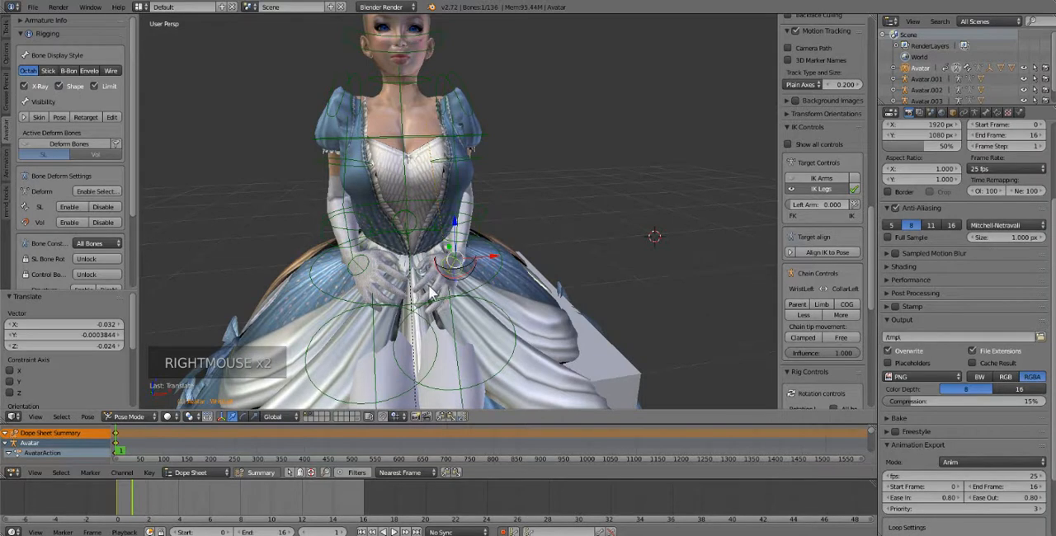
{"action": "key", "text": "r"}
{"action": "key", "text": "r"}
{"action": "key", "text": "r"}
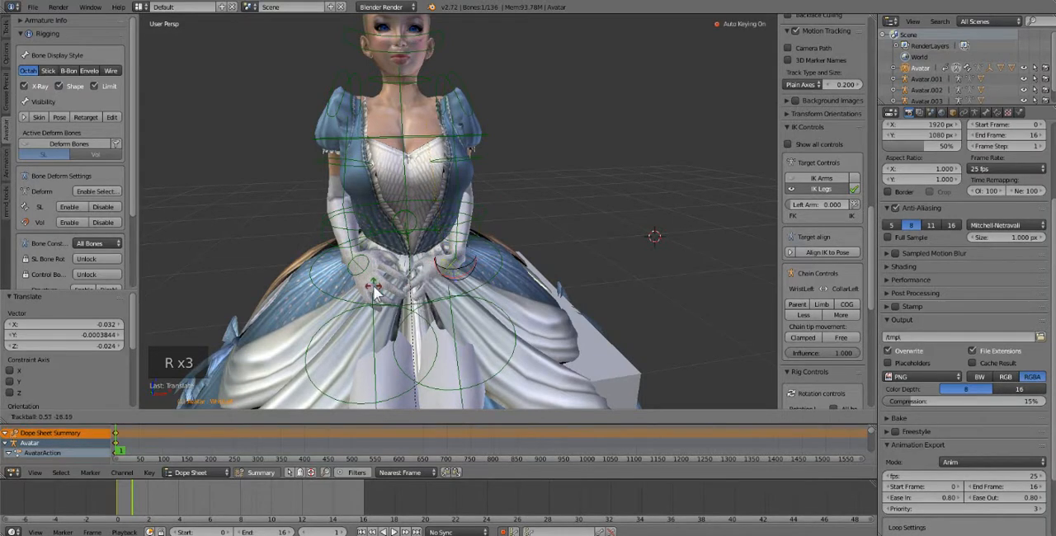
{"action": "left_click", "coordinate": [391, 259]}
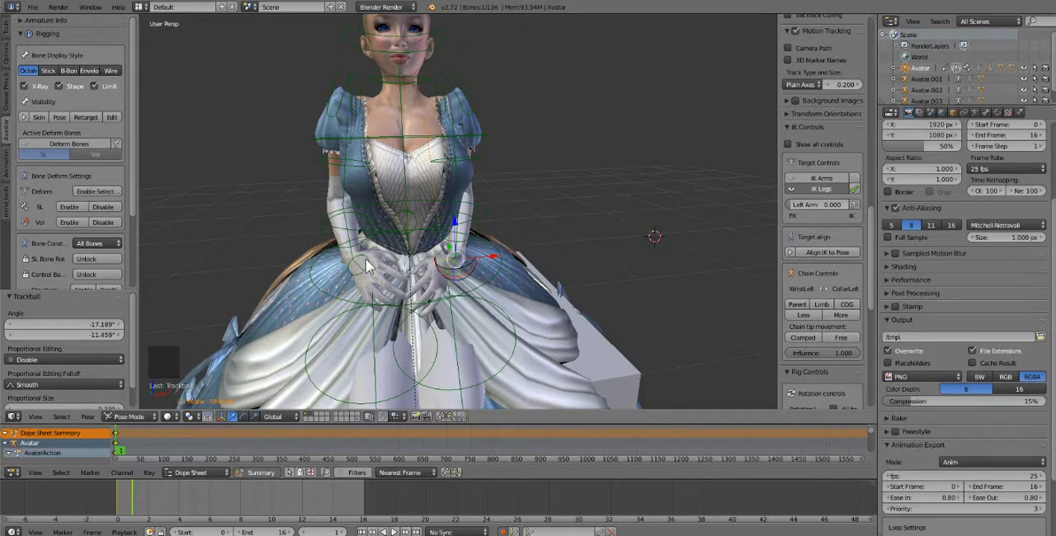
Select all bones of the rig and disable their rotation limits with the all-bones option enabled
{"action": "key", "text": "a"}
{"action": "key", "text": "a"}
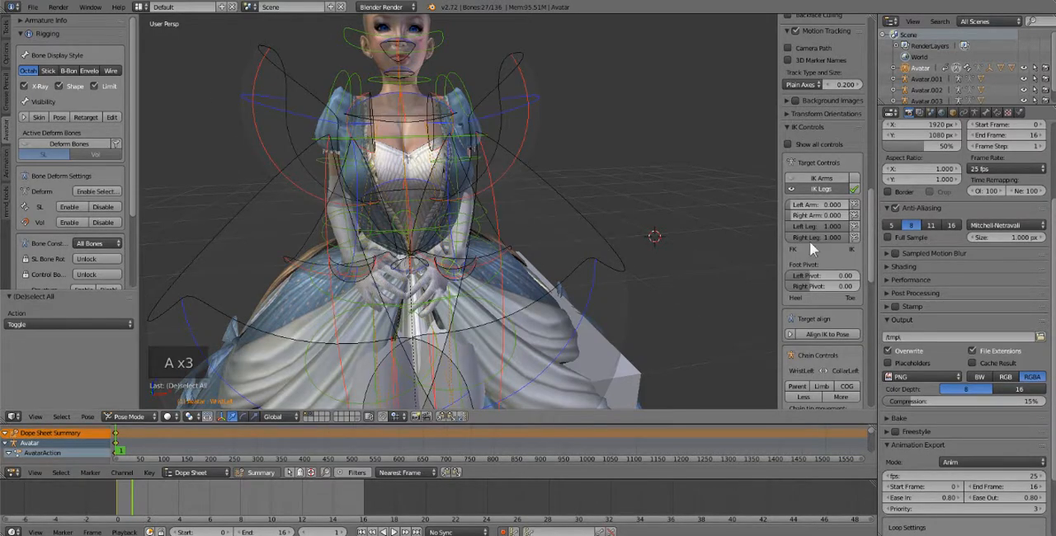
{"action": "scroll", "coordinate": [810, 242], "scroll_direction": "down", "scroll_amount": 11}
{"action": "left_click", "coordinate": [830, 246]}
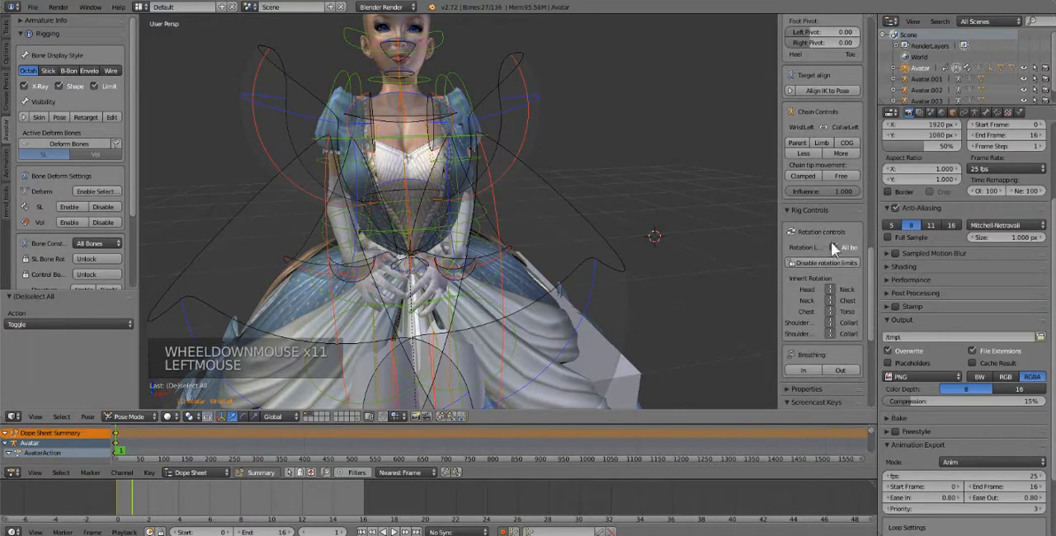
{"action": "left_click", "coordinate": [820, 260]}
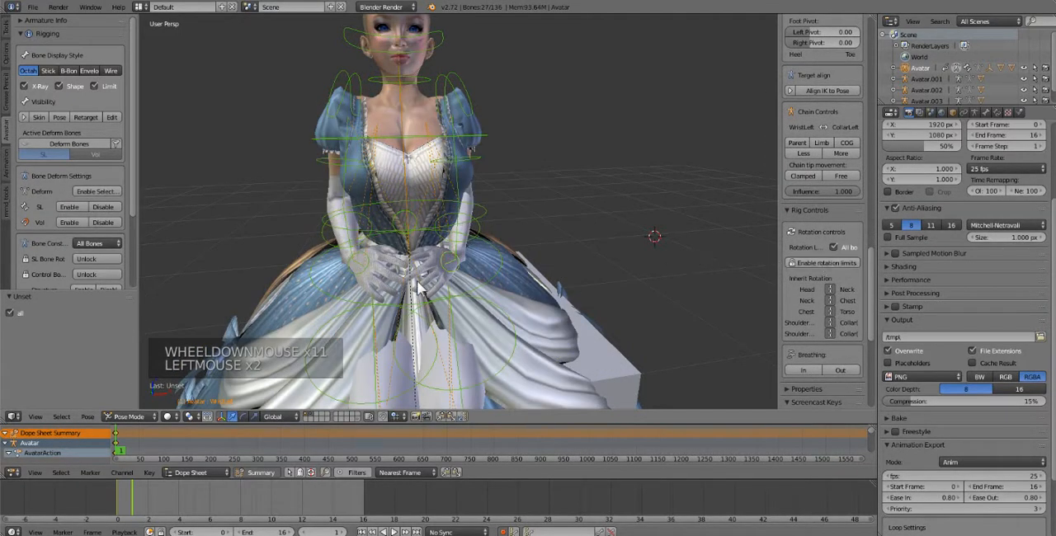
Turn the right hand inward by rotating the right wrist bone with a trackball rotation of about 1.7° and 28.1°
{"action": "right_click", "coordinate": [357, 269]}
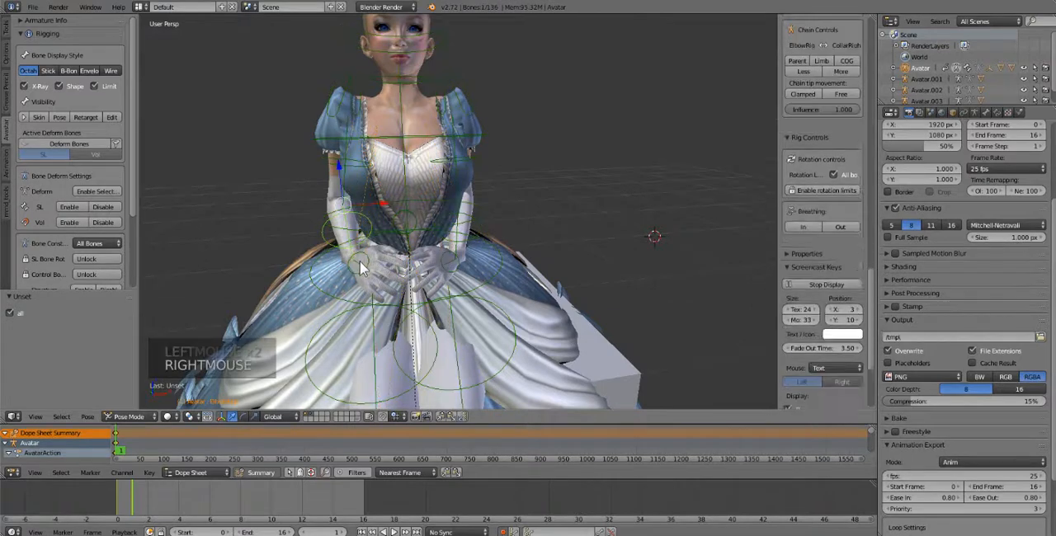
{"action": "right_click", "coordinate": [362, 274]}
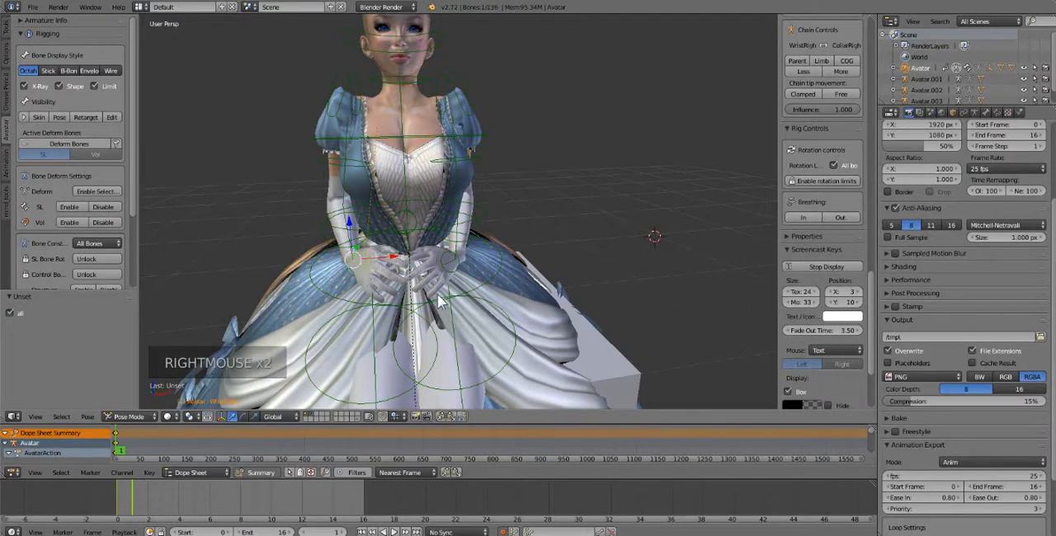
{"action": "key", "text": "r"}
{"action": "key", "text": "r"}
{"action": "key", "text": "r"}
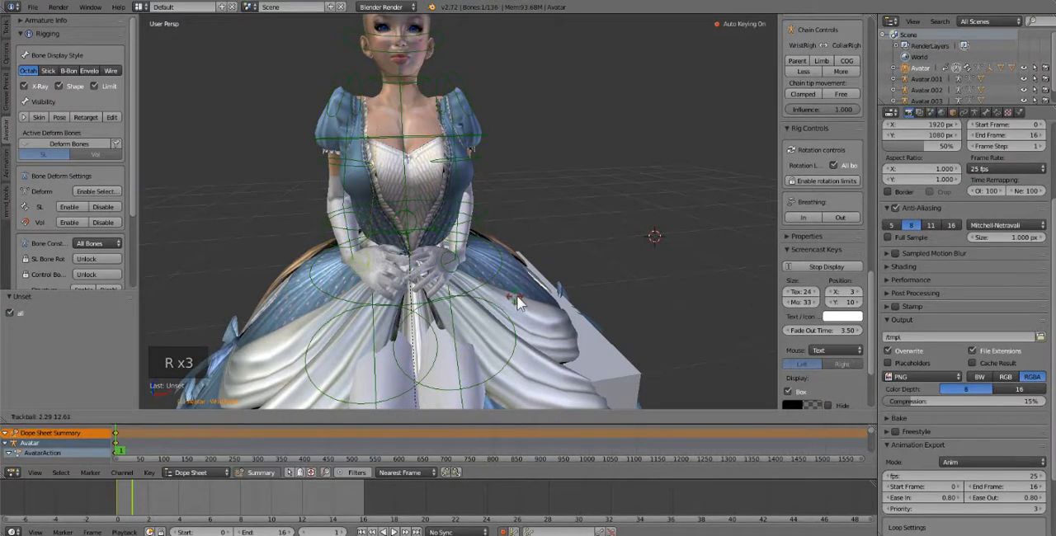
{"action": "left_click", "coordinate": [513, 301]}
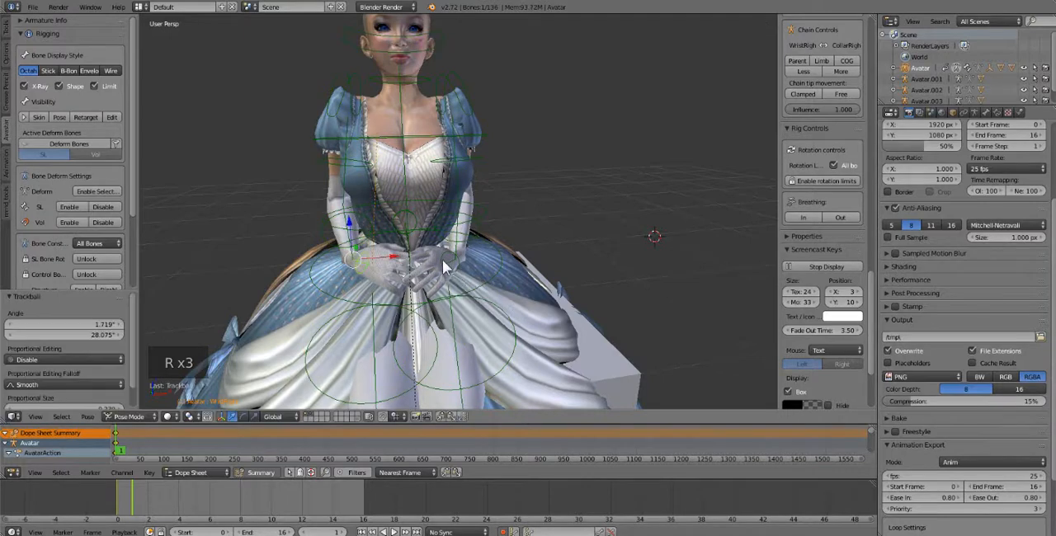
Turn the left hand inward over the right with a left wrist trackball rotation of about 2.9° and -20.6°
{"action": "right_click", "coordinate": [450, 274]}
{"action": "key", "text": "r"}
{"action": "key", "text": "r"}
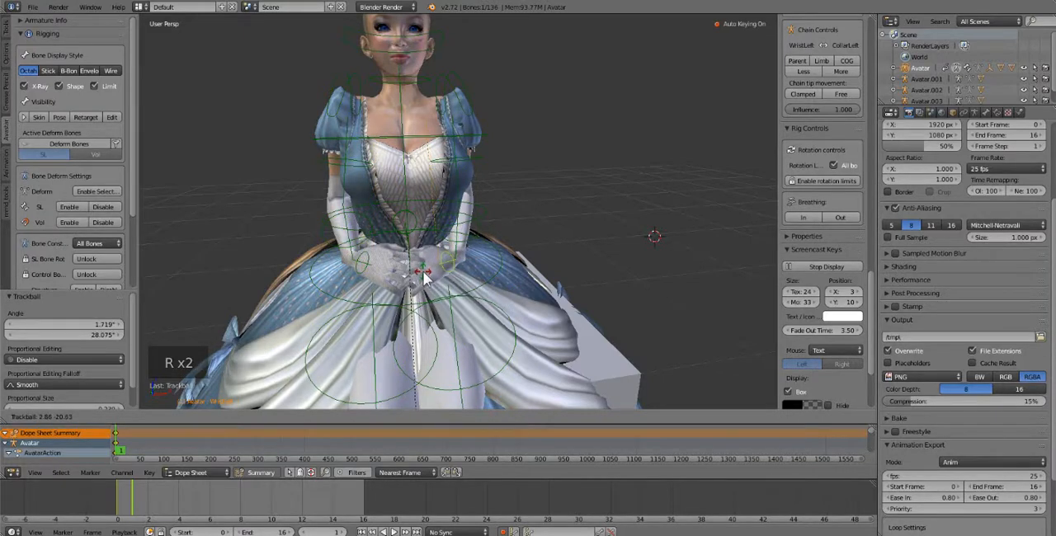
{"action": "left_click", "coordinate": [423, 278]}
Rotate the left and right hip bones together by about -18.0°
{"action": "scroll", "coordinate": [423, 278], "scroll_direction": "down", "scroll_amount": 2}
{"action": "middle_click_drag", "start_coordinate": [424, 278], "coordinate": [349, 306]}
{"action": "scroll", "coordinate": [503, 314], "scroll_direction": "down", "scroll_amount": 6}
{"action": "scroll", "coordinate": [399, 294], "scroll_direction": "up", "scroll_amount": 3}
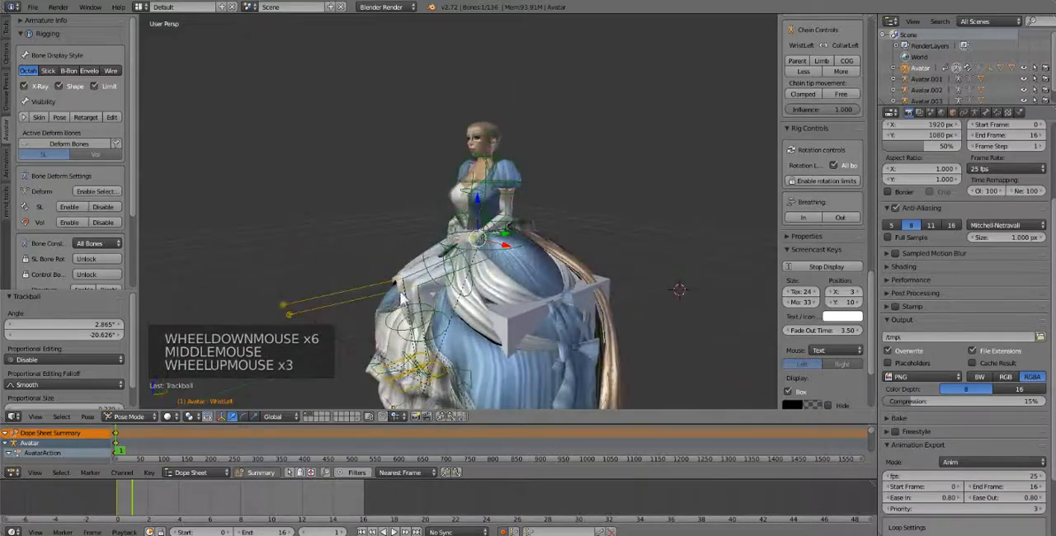
{"action": "right_click", "coordinate": [426, 289]}
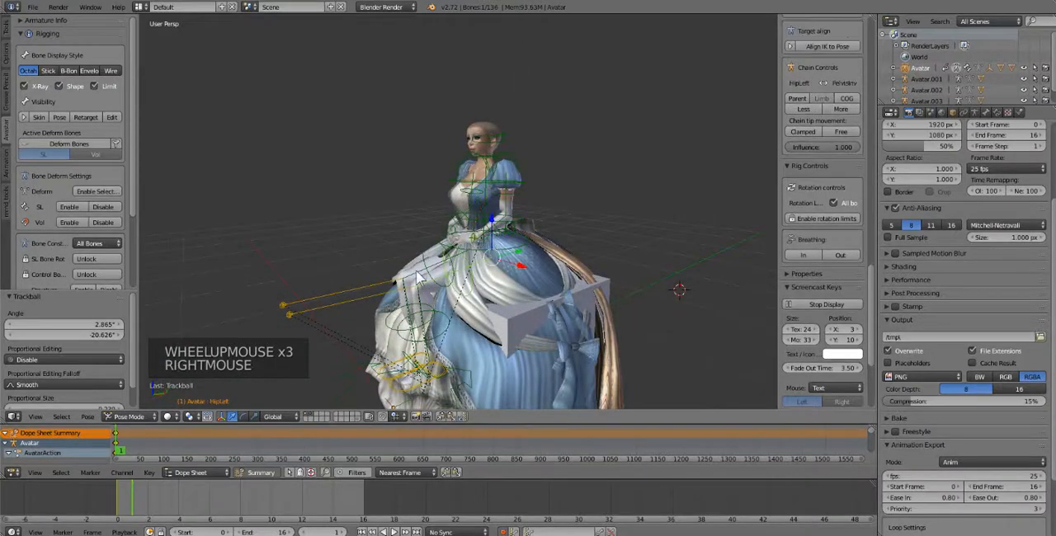
{"action": "right_click", "coordinate": [420, 278], "text": "shift"}
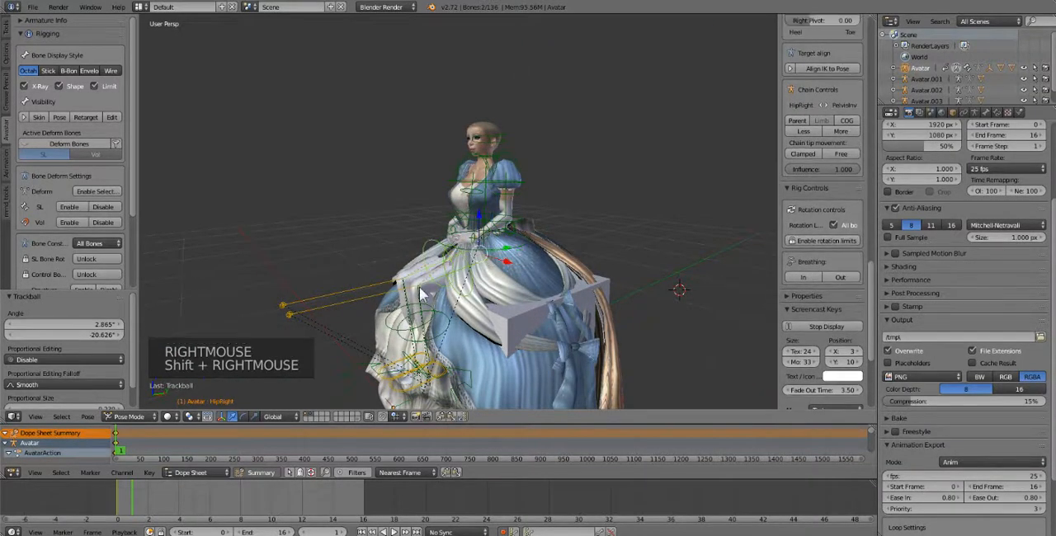
{"action": "key", "text": "r"}
{"action": "left_click", "coordinate": [429, 318]}
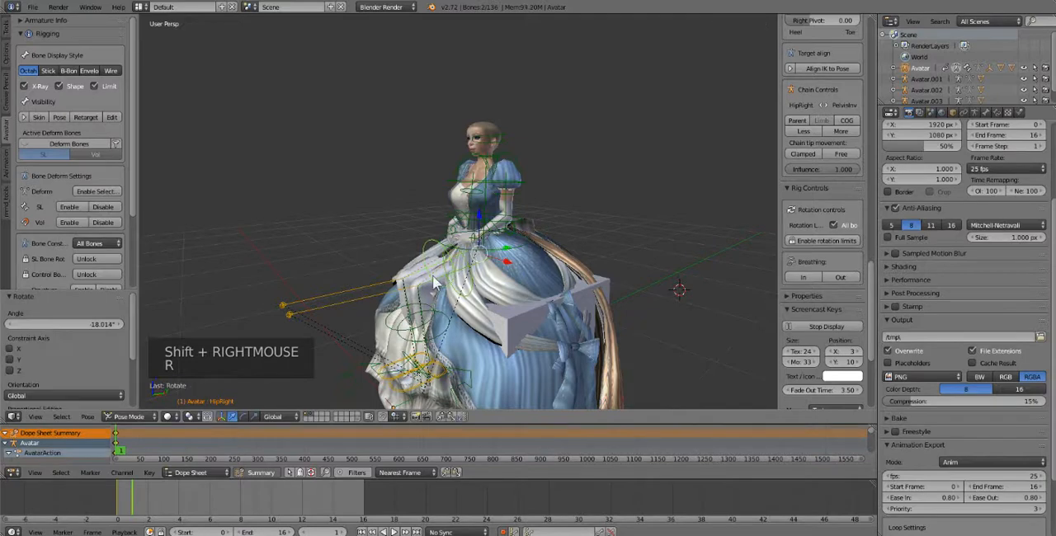
Move both IK heel bones together by -0.280 along Z and 0.119 along Y
{"action": "right_click", "coordinate": [423, 381]}
{"action": "right_click", "coordinate": [427, 373]}
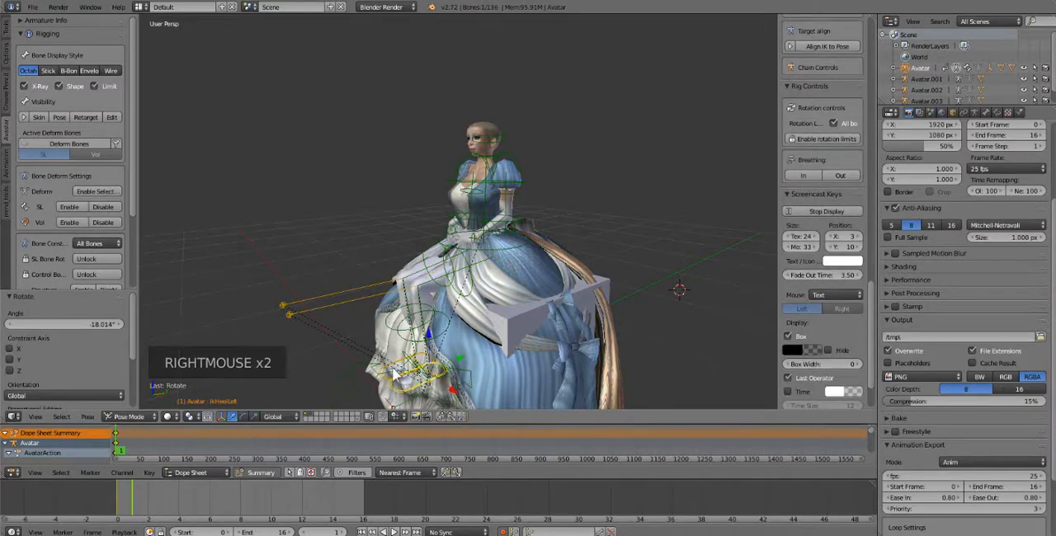
{"action": "right_click", "coordinate": [394, 366], "text": "shift"}
{"action": "left_click_drag", "start_coordinate": [421, 330], "coordinate": [446, 376]}
{"action": "middle_click_drag", "start_coordinate": [474, 312], "coordinate": [595, 325]}
{"action": "scroll", "coordinate": [578, 334], "scroll_direction": "down", "scroll_amount": 1}
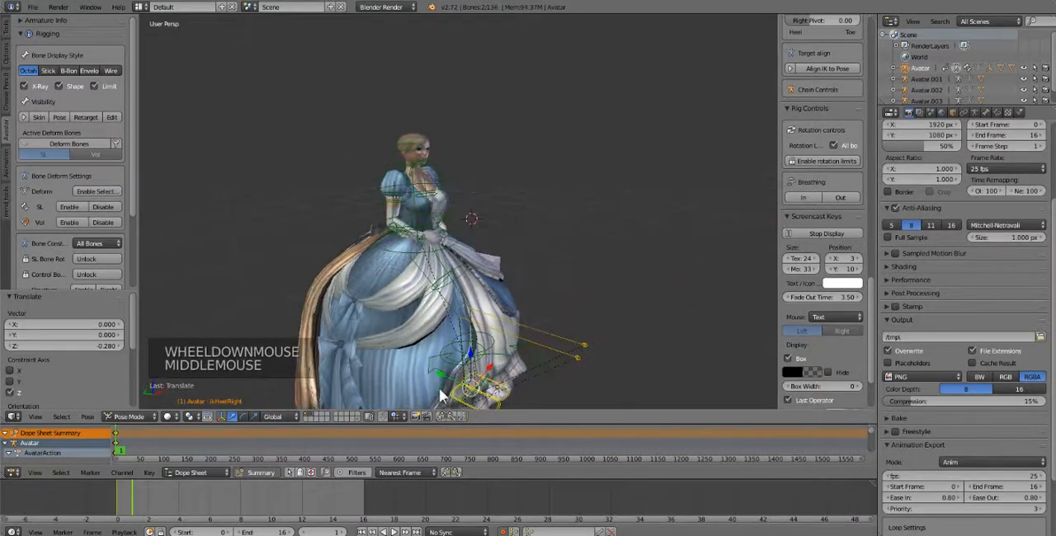
{"action": "left_click_drag", "start_coordinate": [451, 379], "coordinate": [437, 373]}
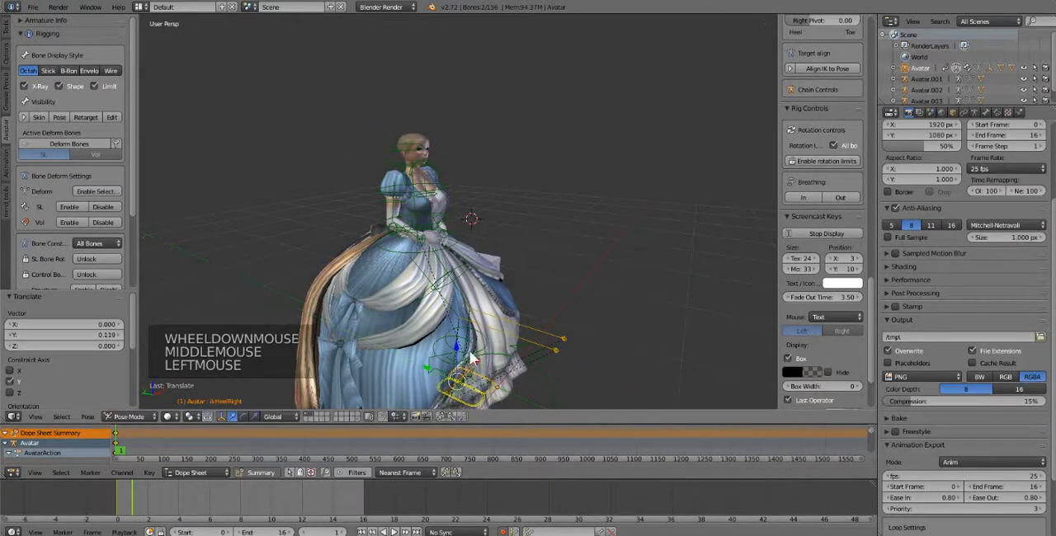
{"action": "middle_click_drag", "start_coordinate": [452, 294], "coordinate": [467, 312]}
{"action": "scroll", "coordinate": [397, 287], "scroll_direction": "up", "scroll_amount": 2}
{"action": "scroll", "coordinate": [492, 283], "scroll_direction": "down", "scroll_amount": 2}
{"action": "scroll", "coordinate": [483, 302], "scroll_direction": "down", "scroll_amount": 1}
{"action": "scroll", "coordinate": [467, 312], "scroll_direction": "up", "scroll_amount": 2}
{"action": "scroll", "coordinate": [466, 312], "scroll_direction": "up", "scroll_amount": 1}
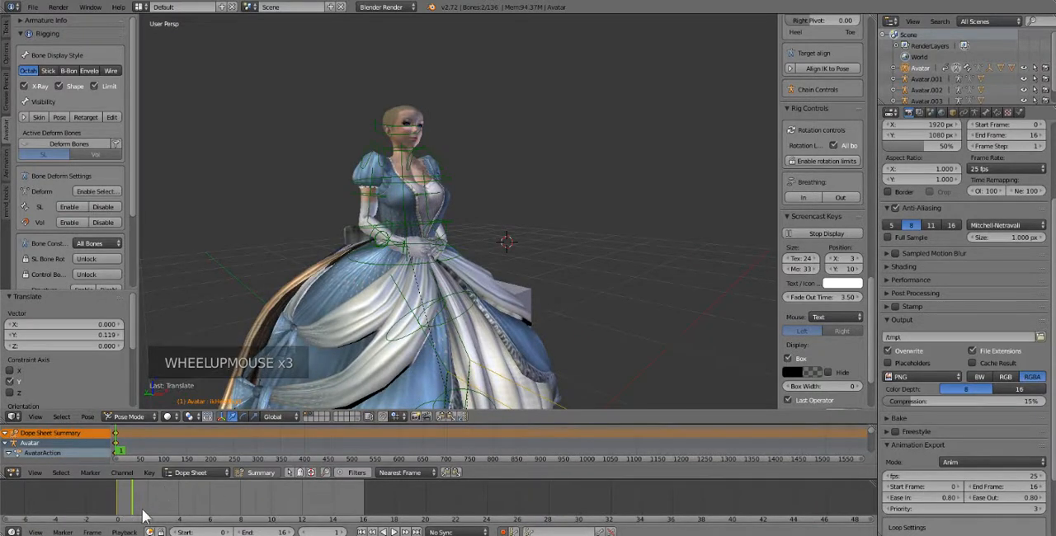
Set both the end frame and the start frame of the animation to 1
{"action": "left_click_drag", "start_coordinate": [274, 532], "coordinate": [269, 533]}
{"action": "left_click", "coordinate": [275, 532]}
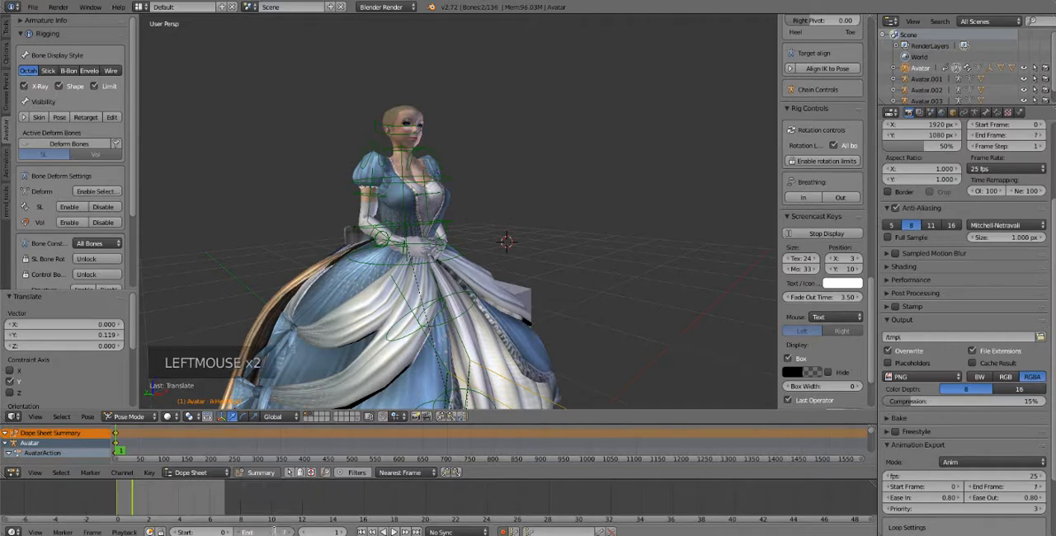
{"action": "key", "text": "Return"}
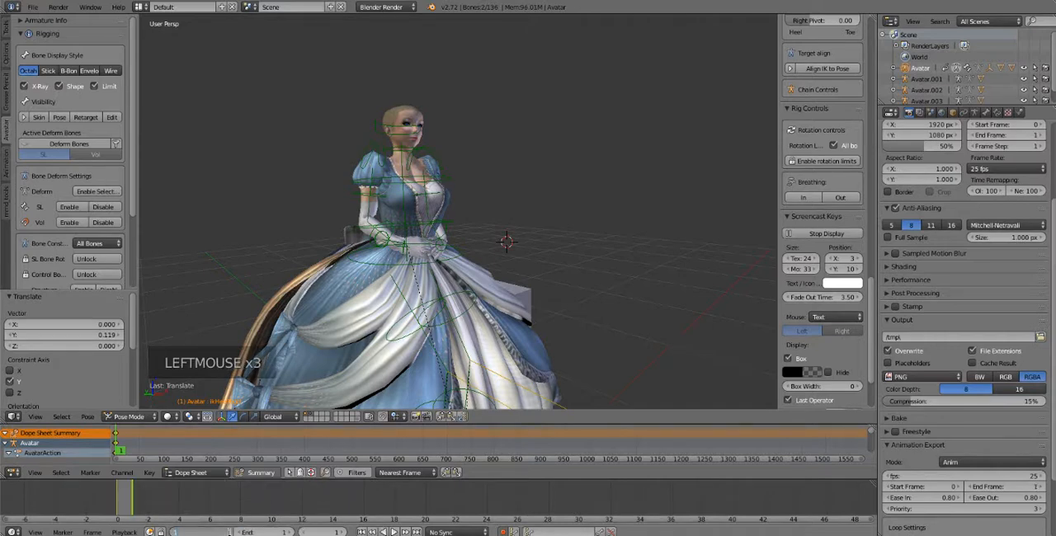
{"action": "key", "text": "Return"}
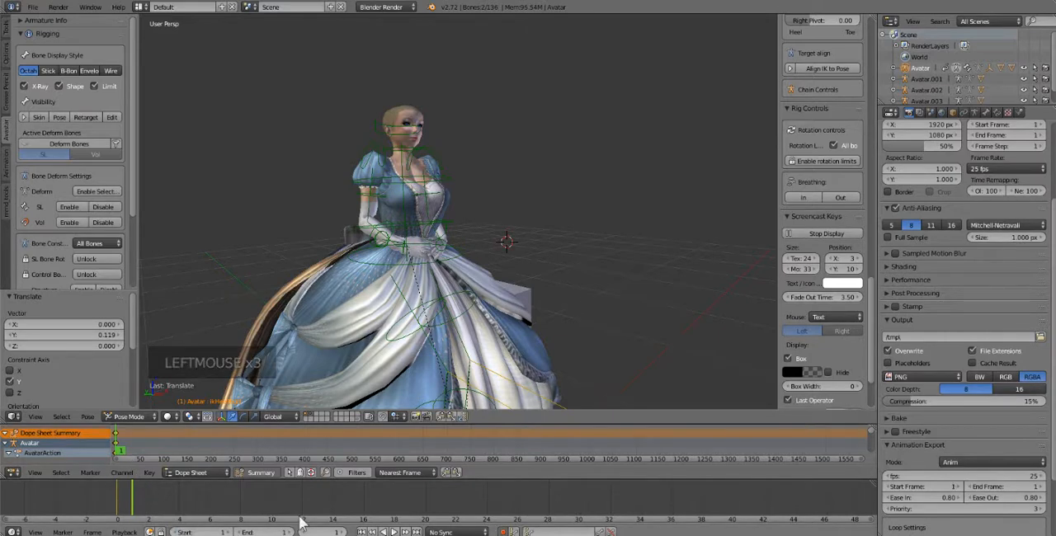
Play the one-frame animation, check the seated pose from the front, and stop playback
{"action": "left_click", "coordinate": [393, 532]}
{"action": "middle_click_drag", "start_coordinate": [514, 287], "coordinate": [449, 310]}
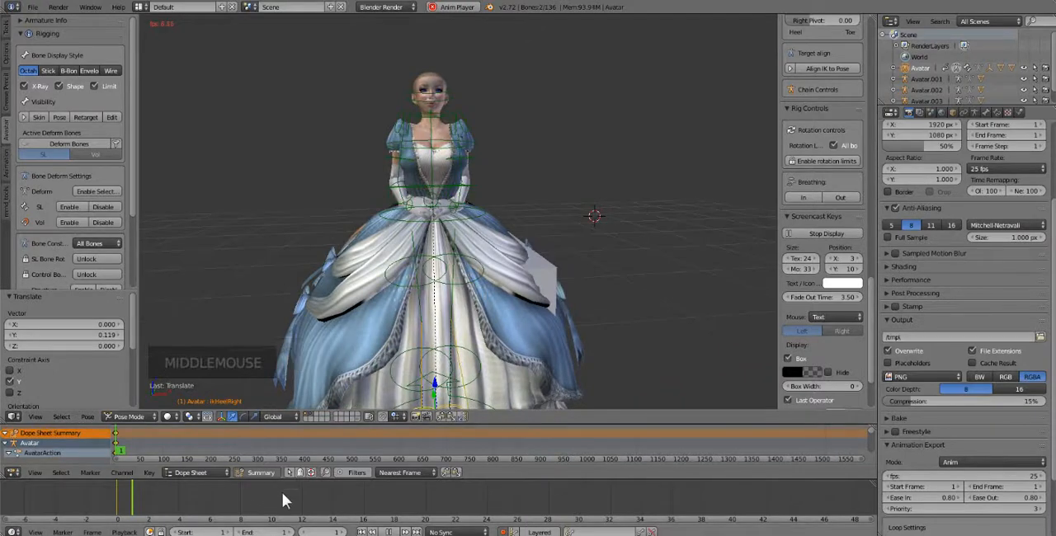
{"action": "left_click", "coordinate": [388, 533]}
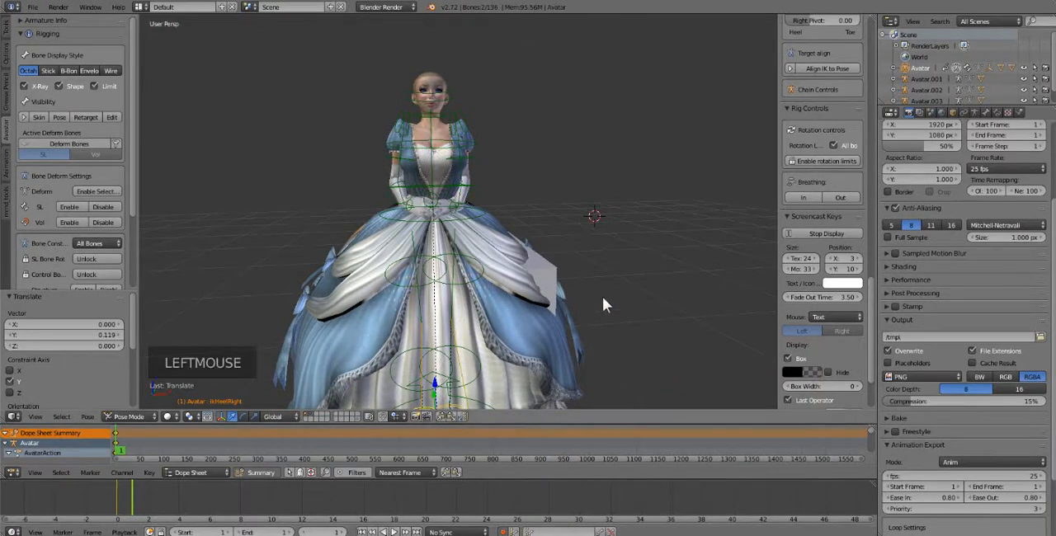
{"action": "scroll", "coordinate": [602, 305], "scroll_direction": "down", "scroll_amount": 2}
{"action": "middle_click_drag", "start_coordinate": [602, 305], "coordinate": [596, 307]}
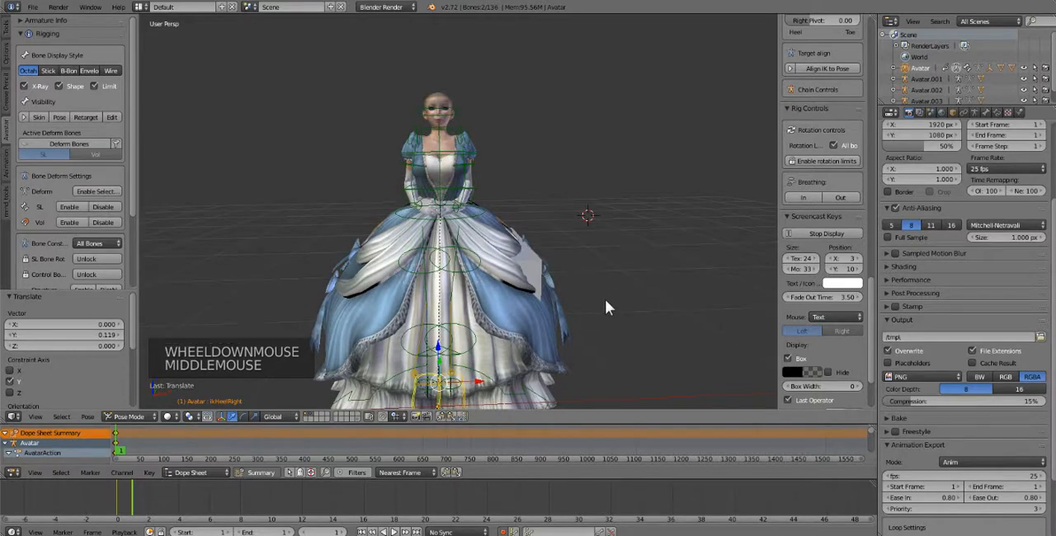